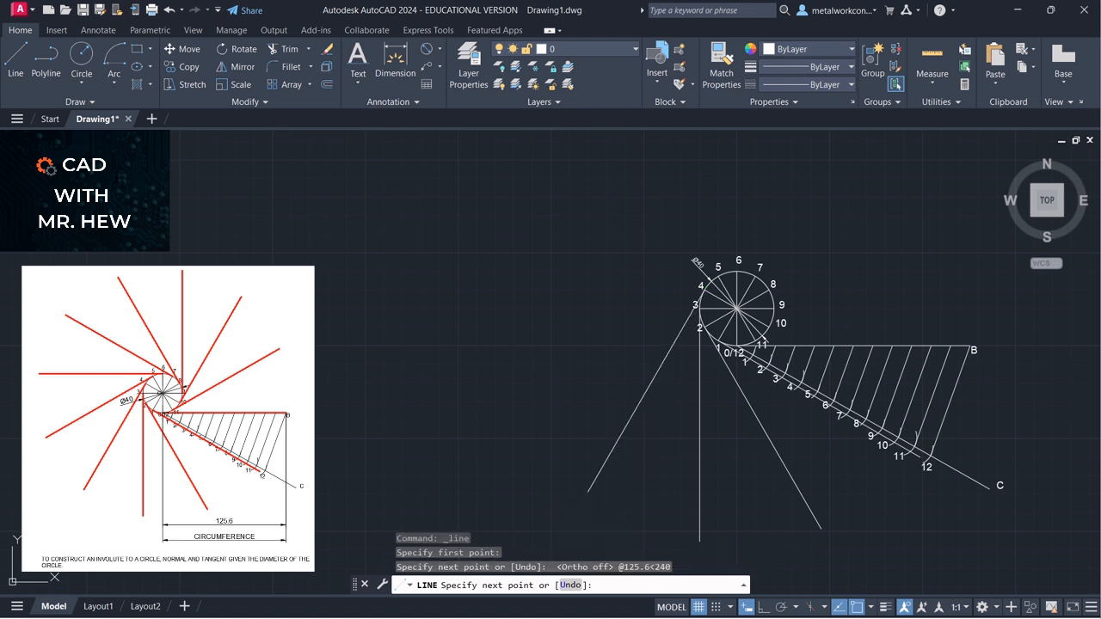
Draw a tangent line from point 5 on the circle, 125.6 long at an angle of 210°.
key(Return)
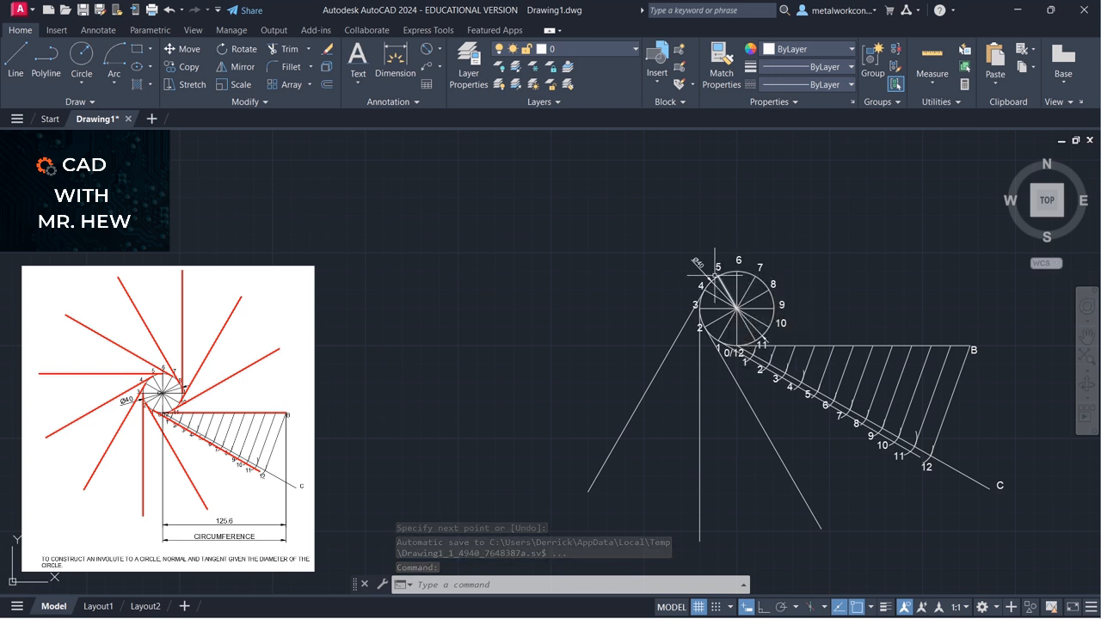
click(16, 61)
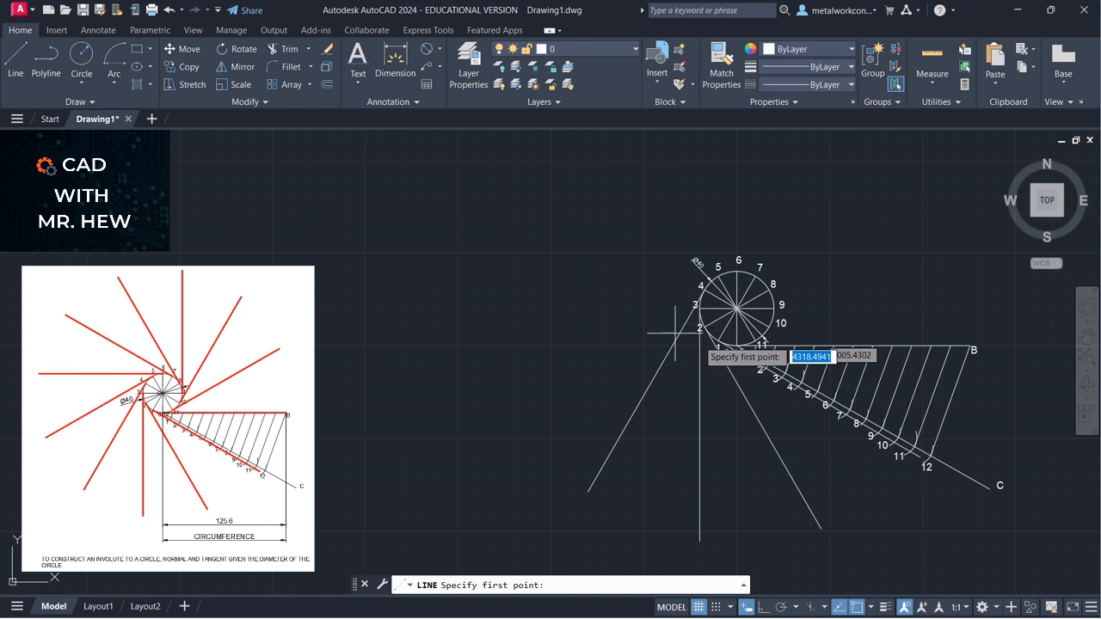
click(718, 277)
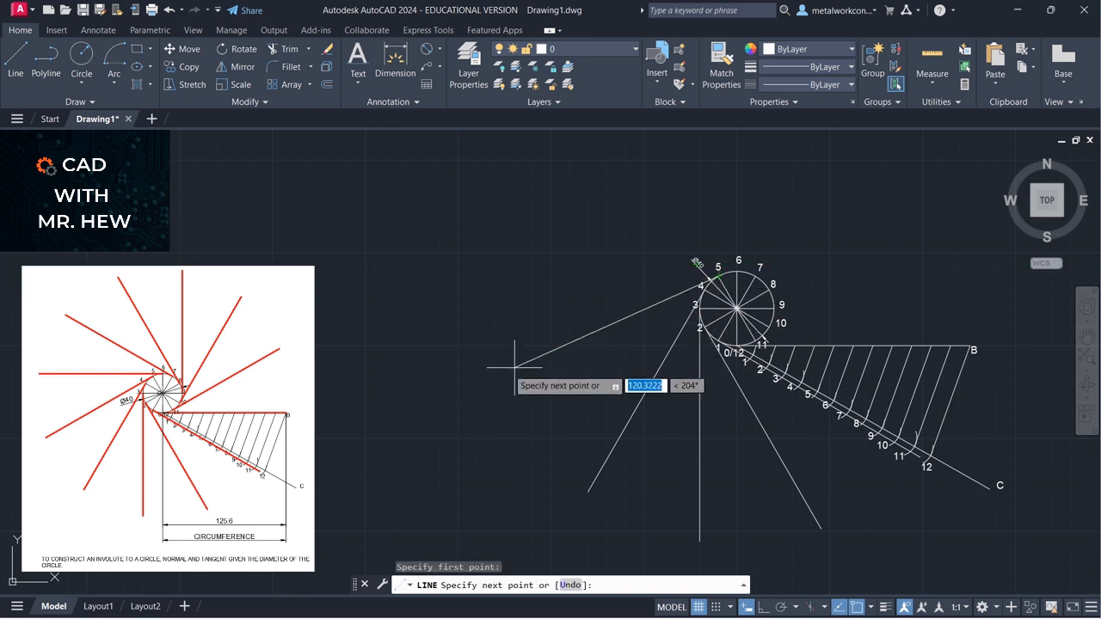
text(125.6)
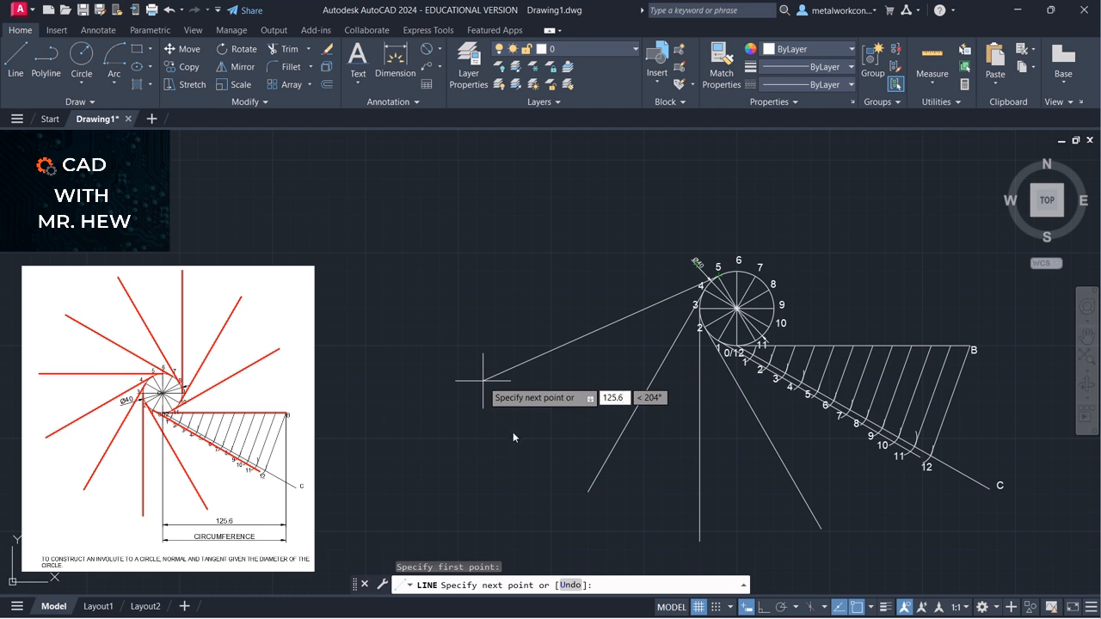
key(Tab)
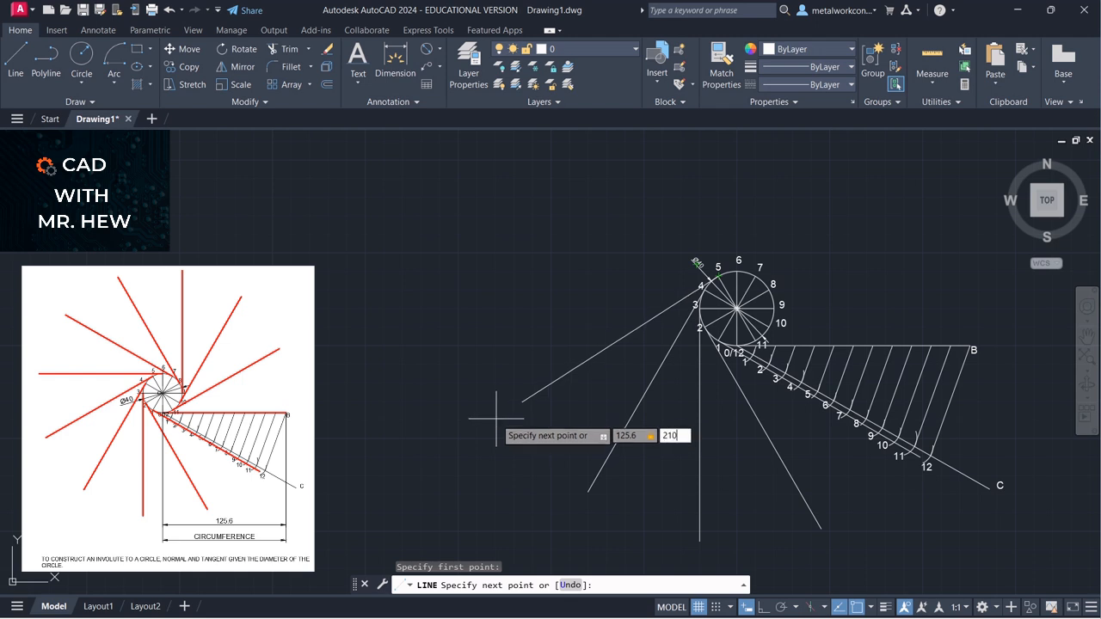
key(Return)
key(Return)
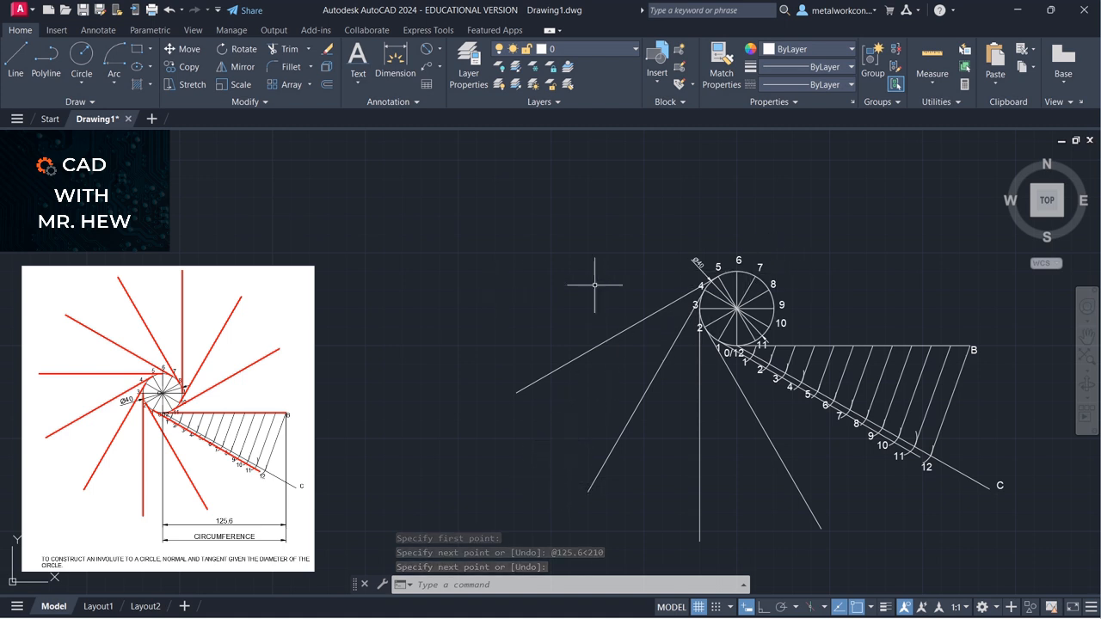
With Ortho on, draw a horizontal tangent line from point 6 on the circle, 125.6 long at 180°.
click(15, 57)
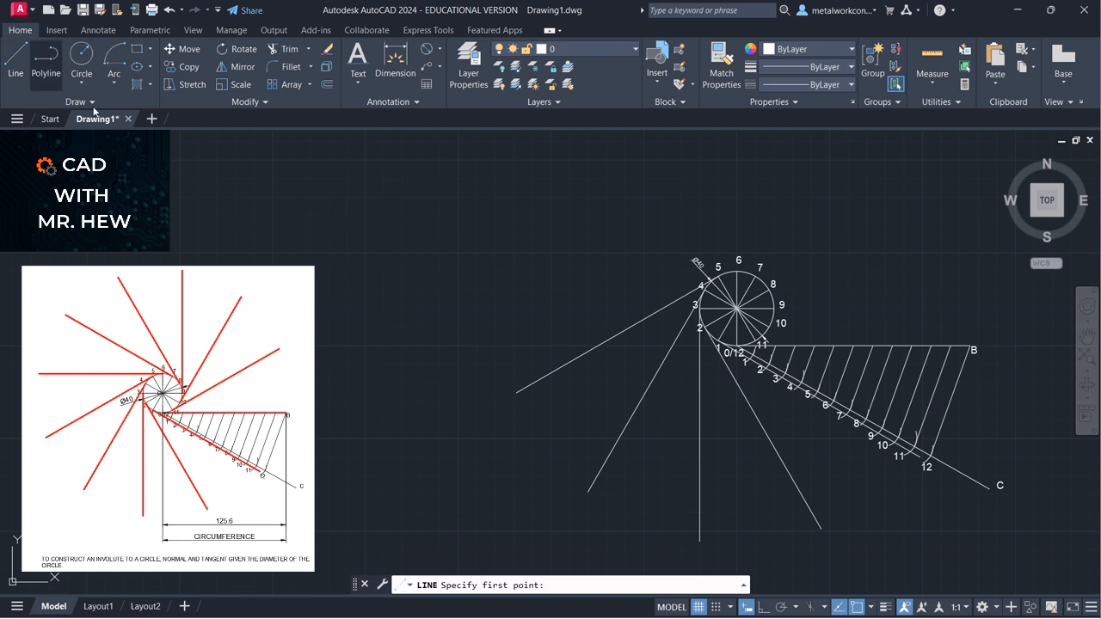
click(762, 608)
click(738, 272)
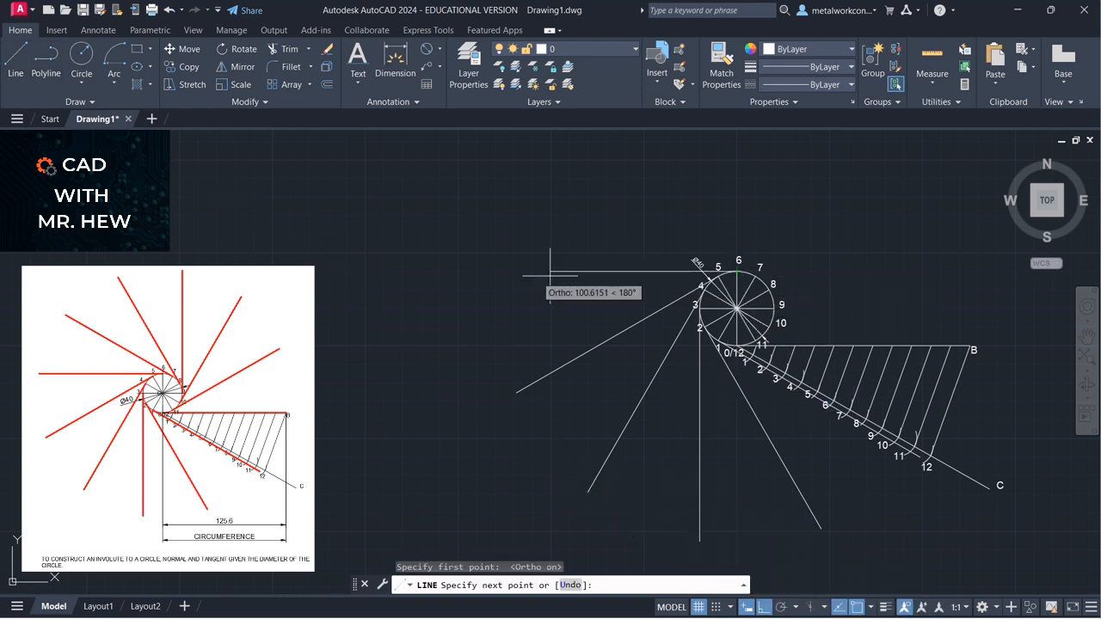
text(125.6)
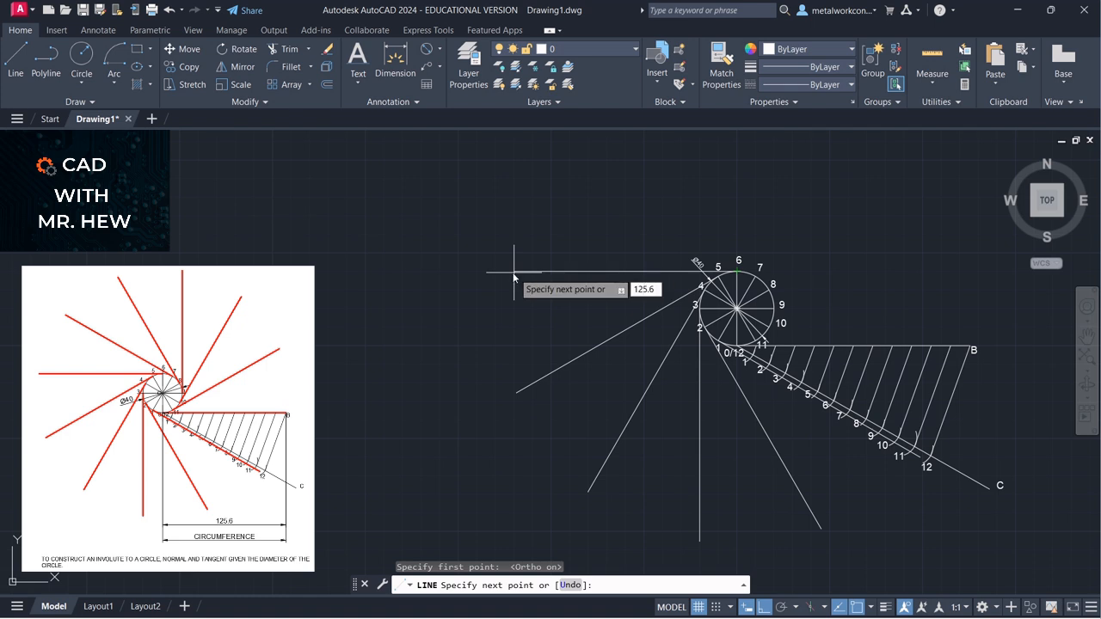
key(Return)
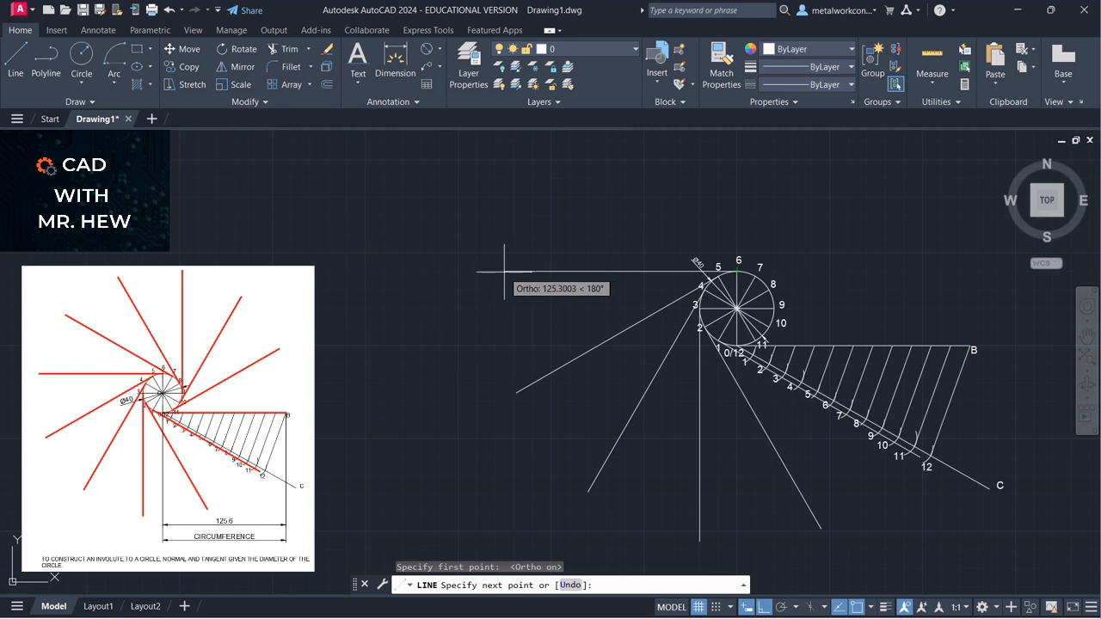
text(125.6)
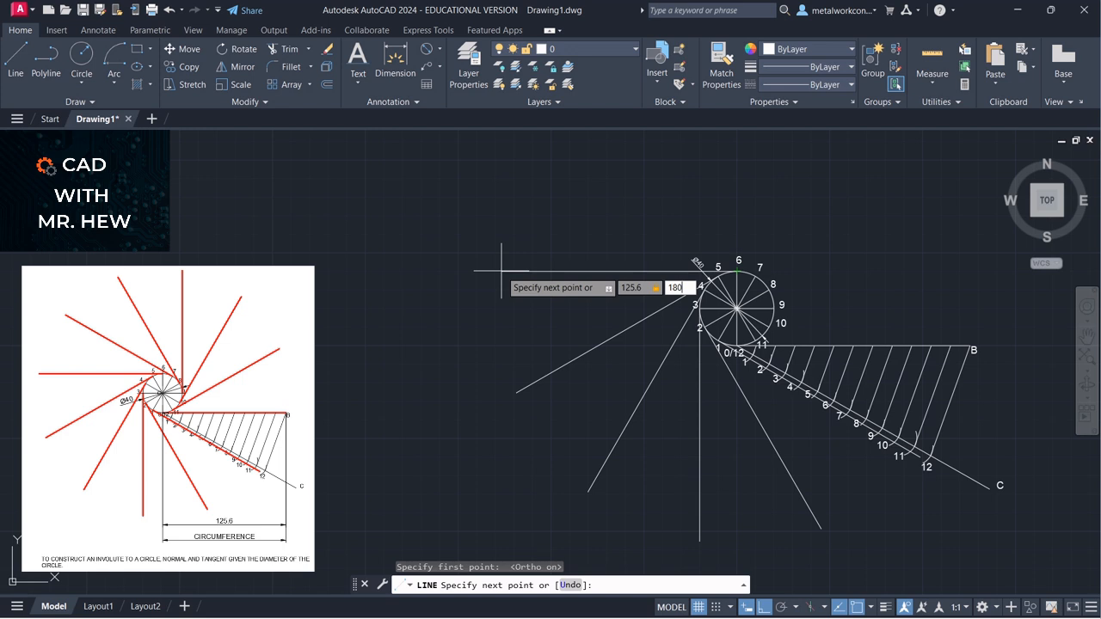
key(Return)
key(Return)
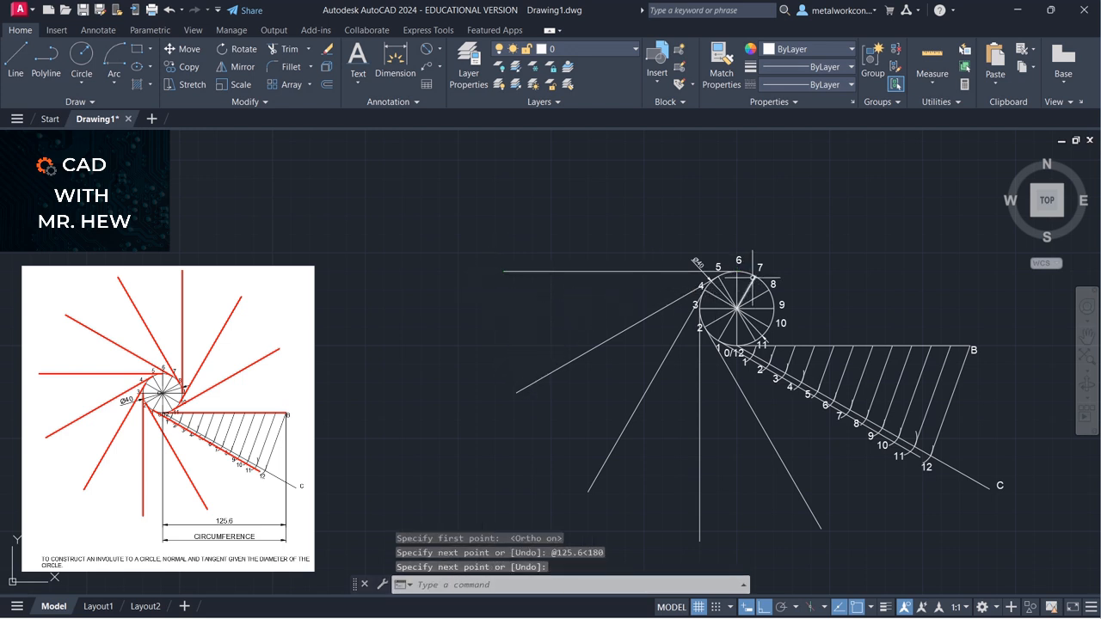
With Ortho off, draw a tangent line from point 7 on the circle, 125.6 long at 150°.
click(15, 56)
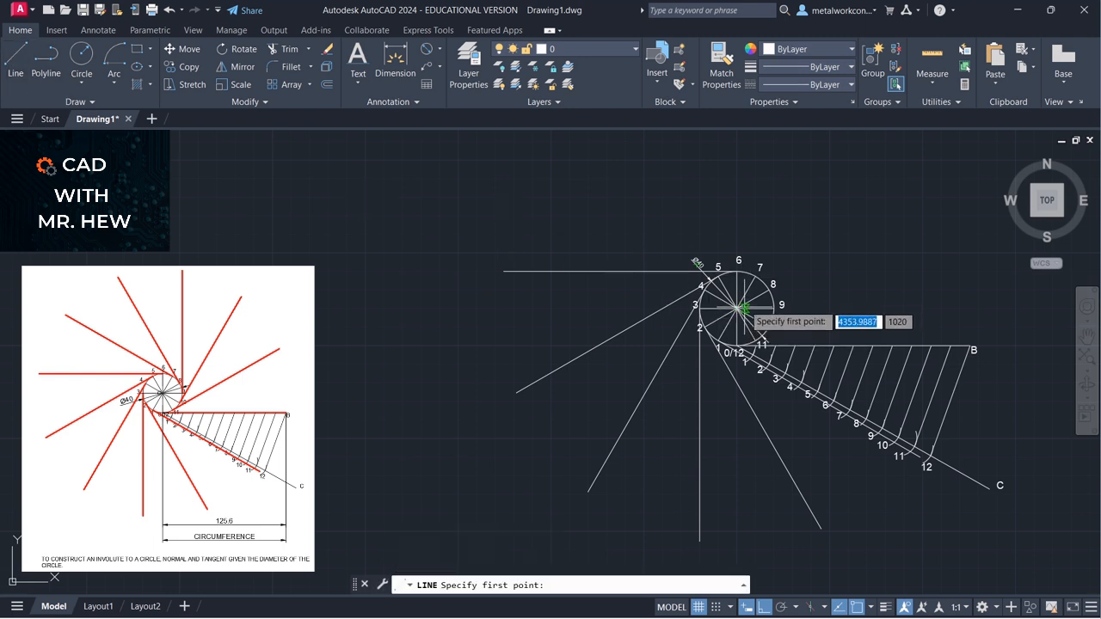
click(755, 276)
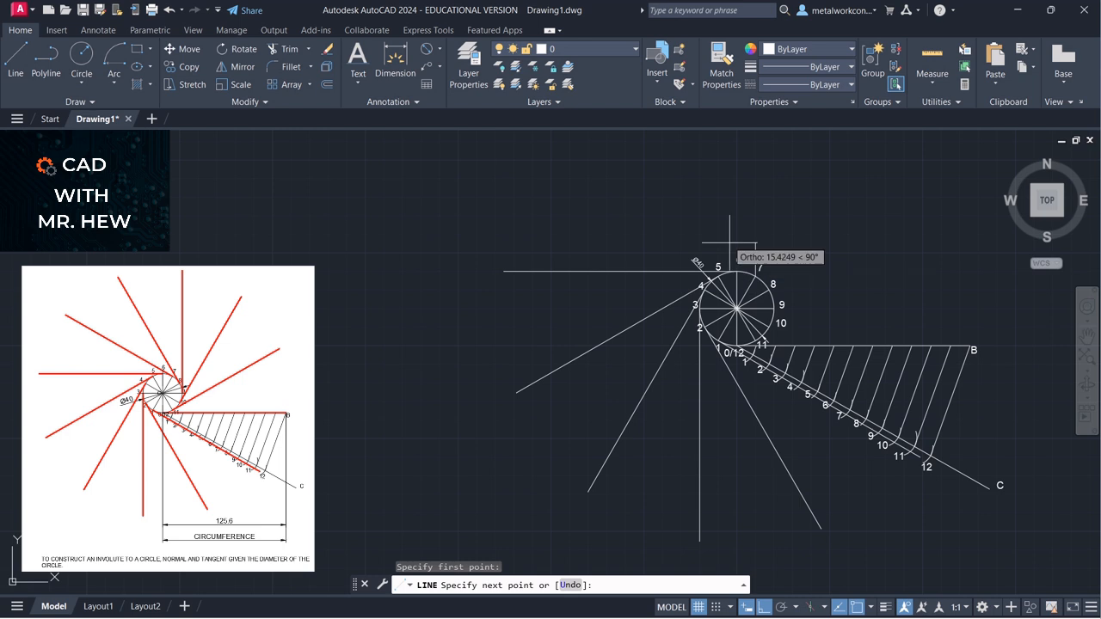
click(763, 607)
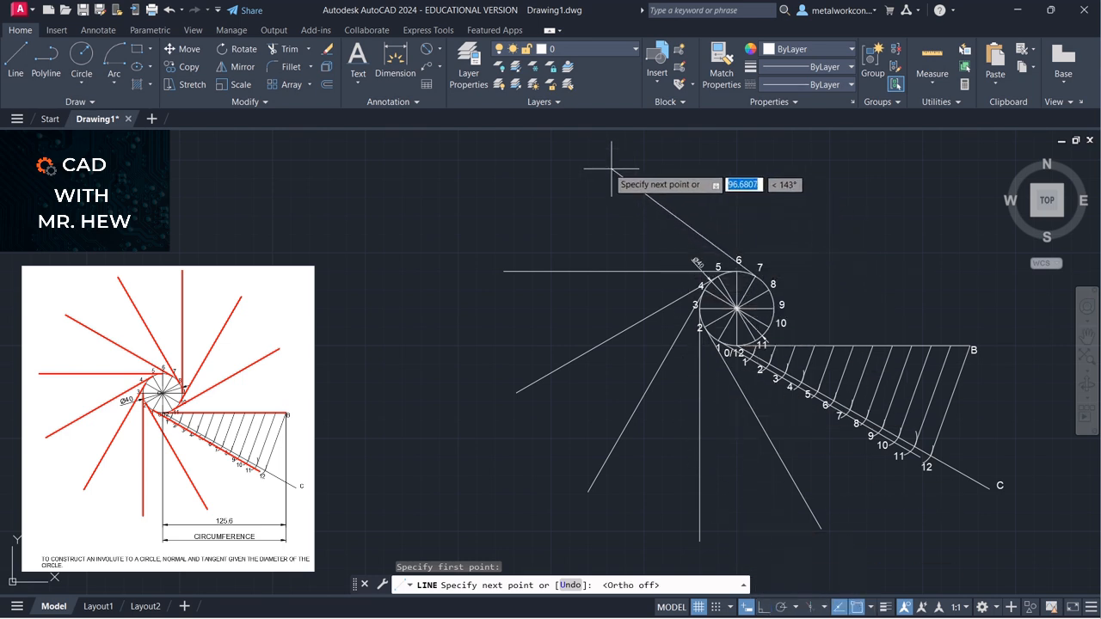
text(125.6)
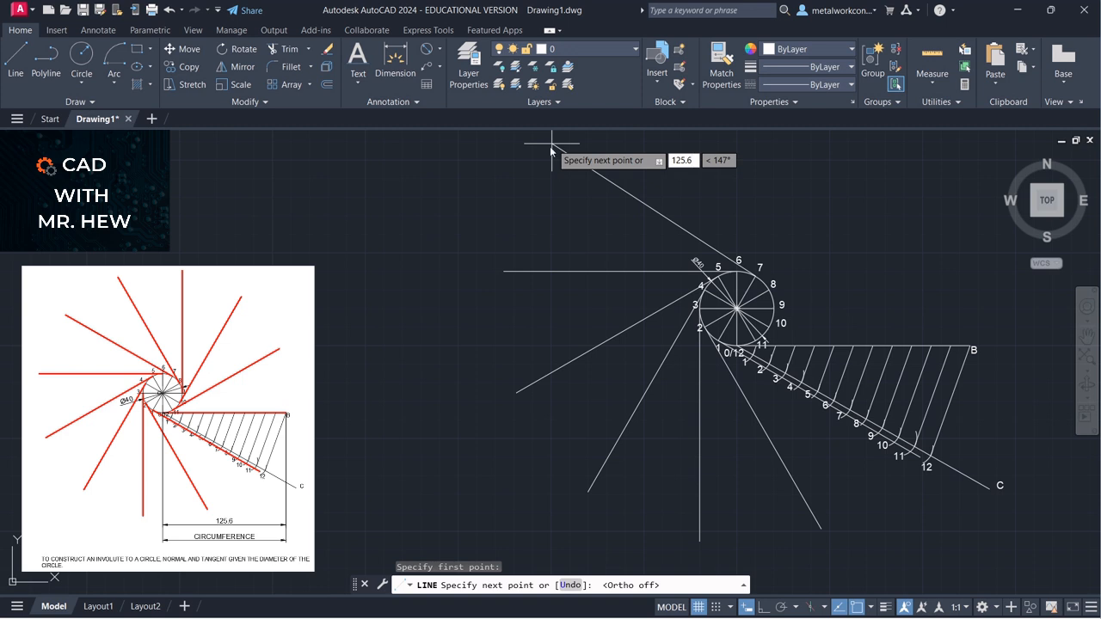
key(Tab)
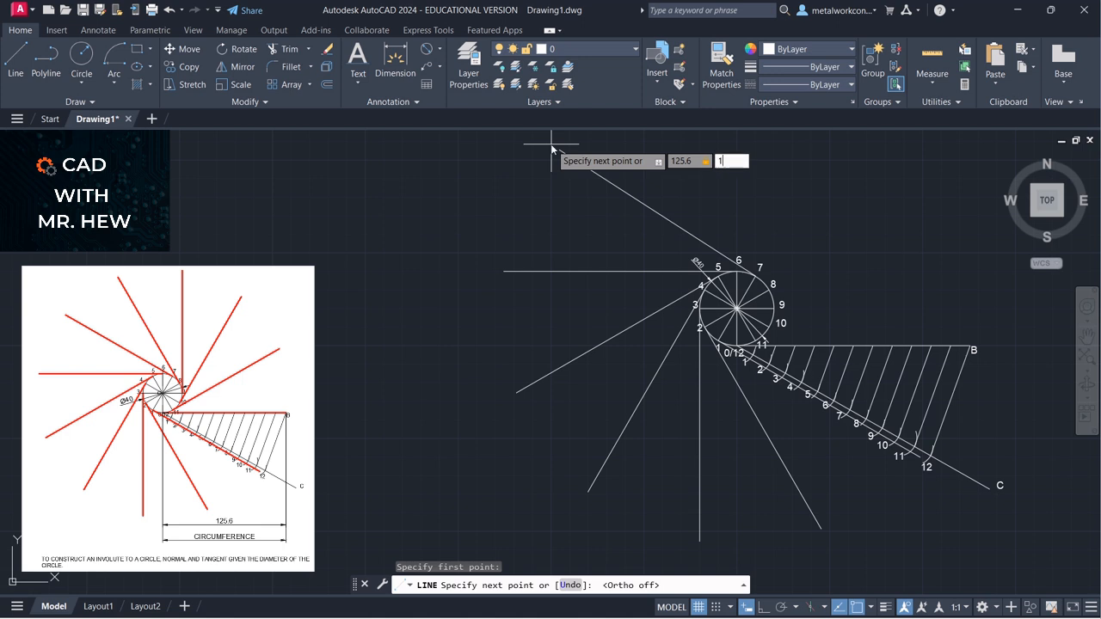
key(Return)
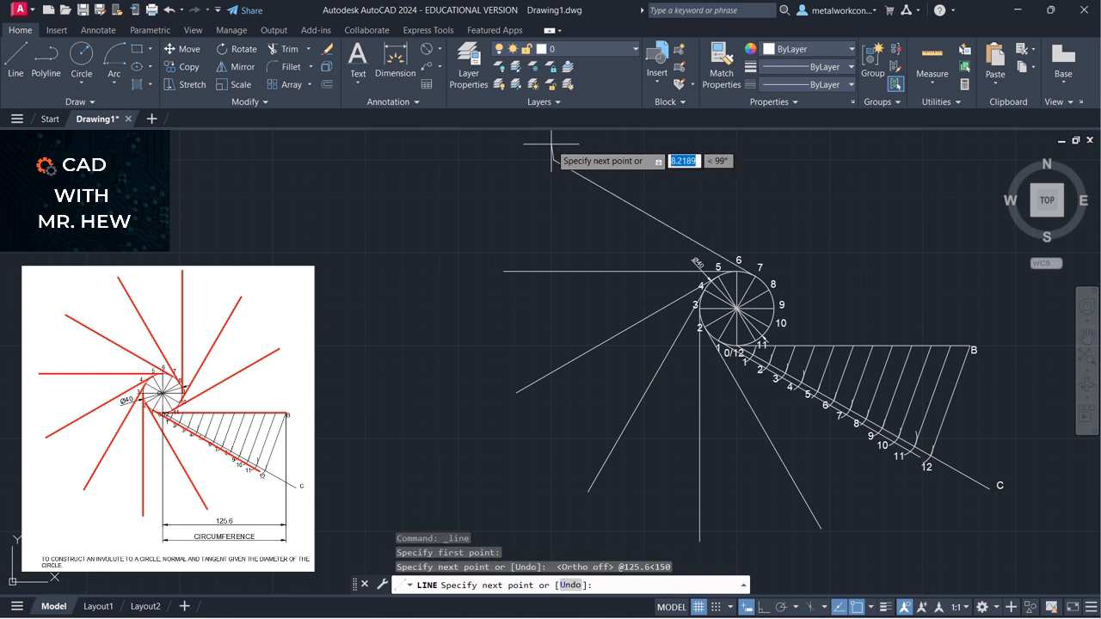
key(Return)
Draw a tangent line from point 8 on the circle, 125.6 long at an angle of 120°.
key(Return)
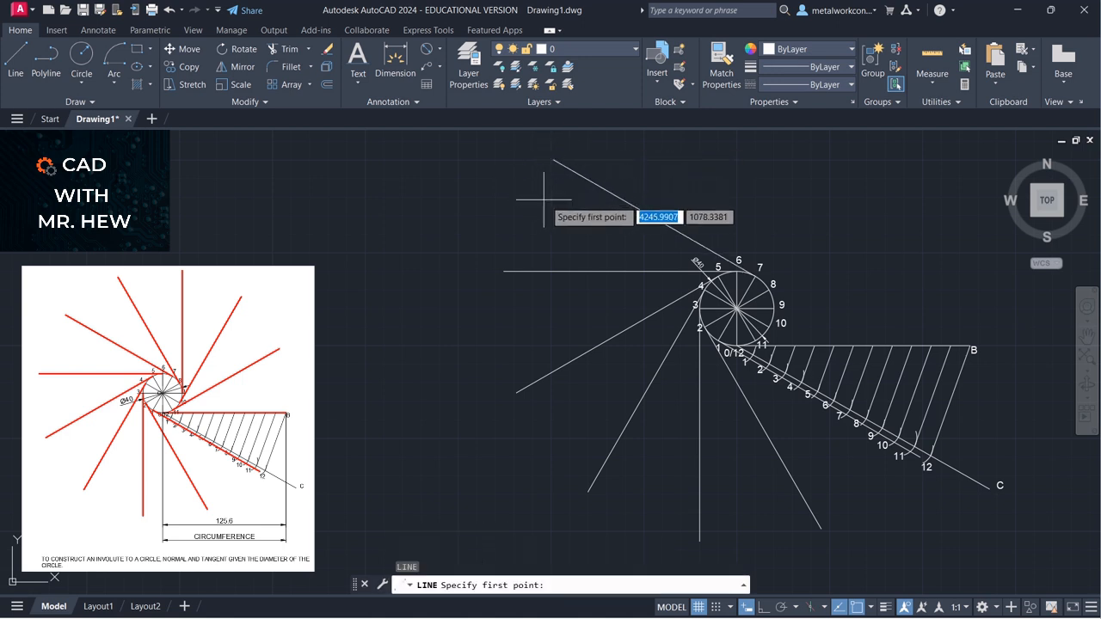
click(768, 290)
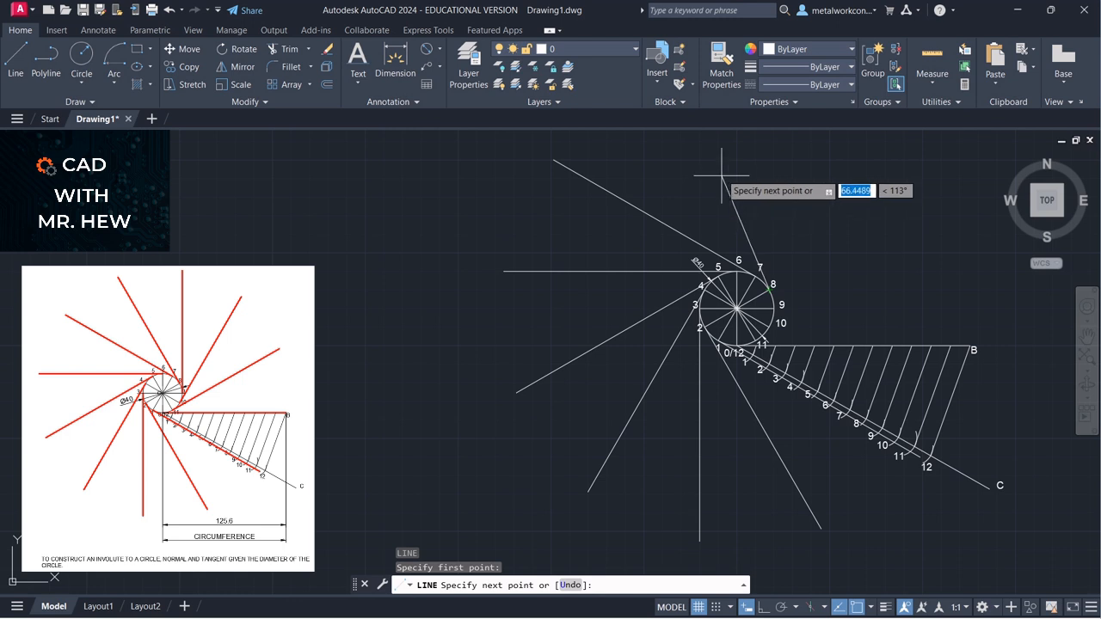
text(1)
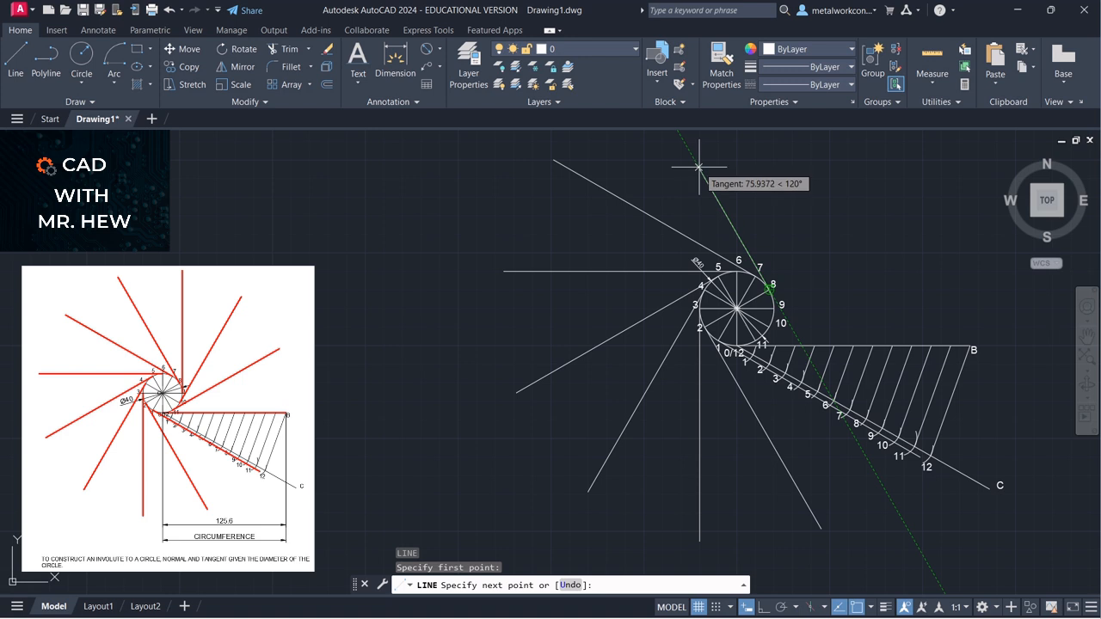
text(12)
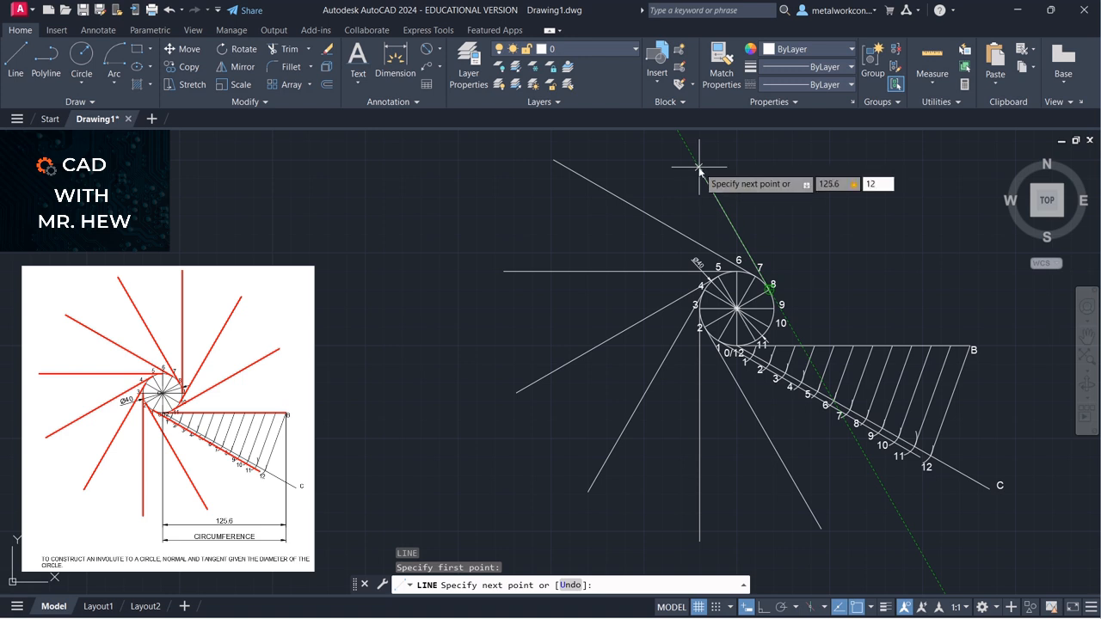
text(0)
key(Return)
key(Return)
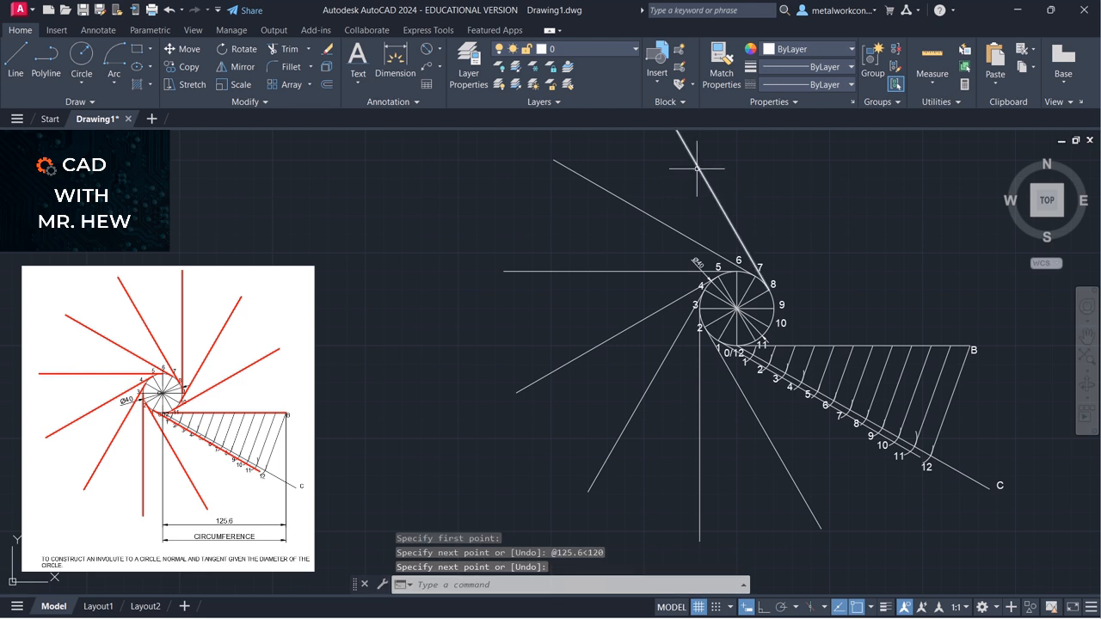
With Ortho on, draw a vertical tangent line 125.6 long upward from point 9 on the circle.
click(1086, 335)
mouse_move(813, 332)
mouse_down()
mouse_move(880, 366)
mouse_move(883, 382)
mouse_up()
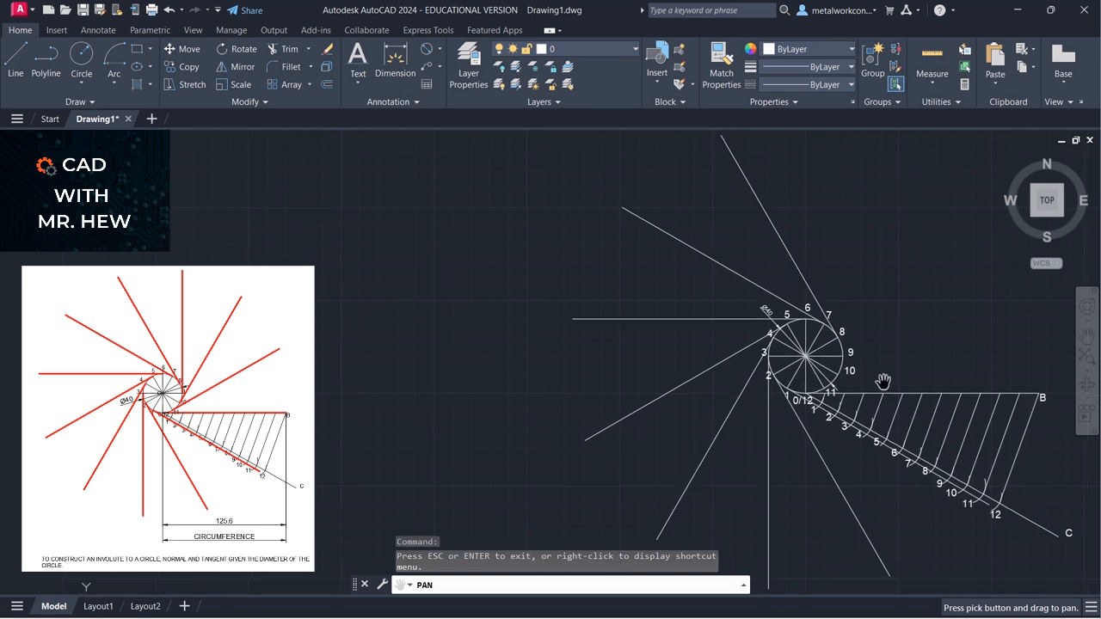
key(Escape)
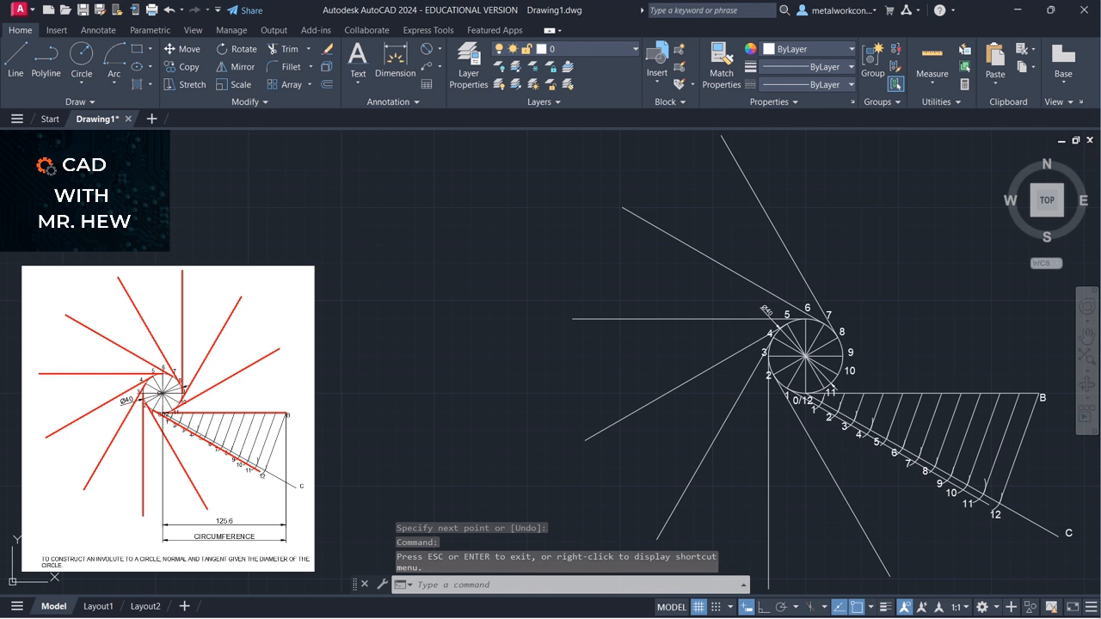
click(10, 62)
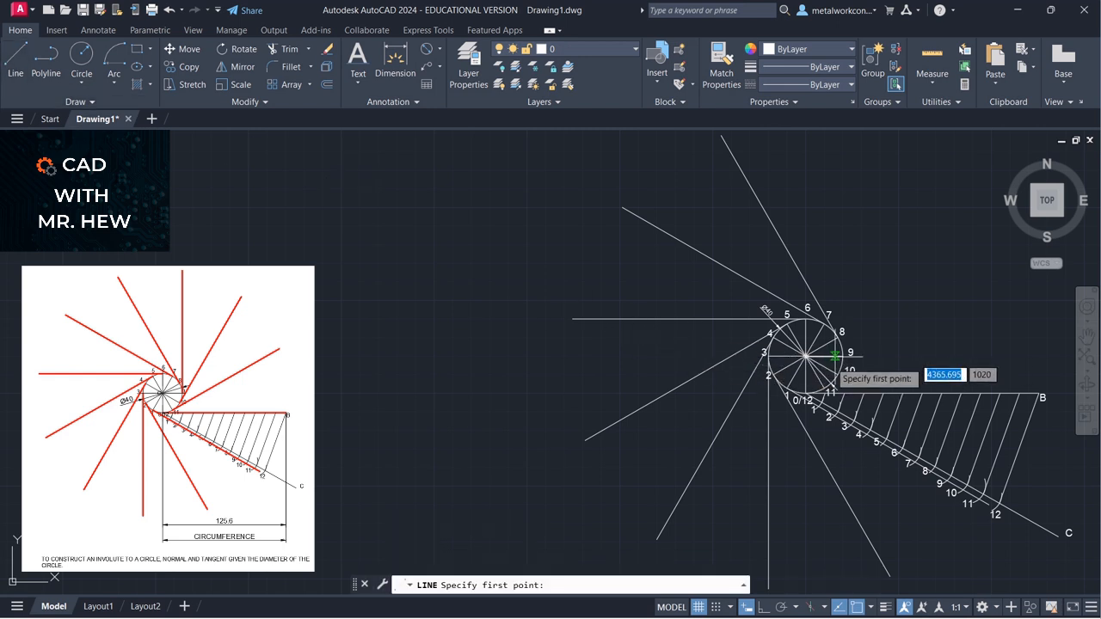
click(764, 608)
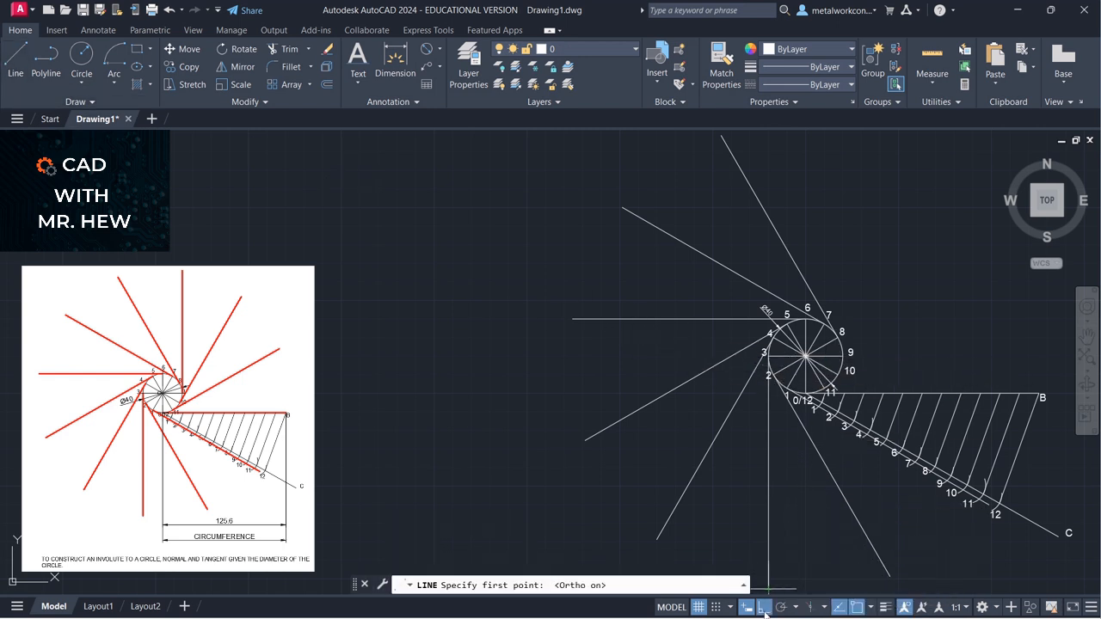
click(849, 353)
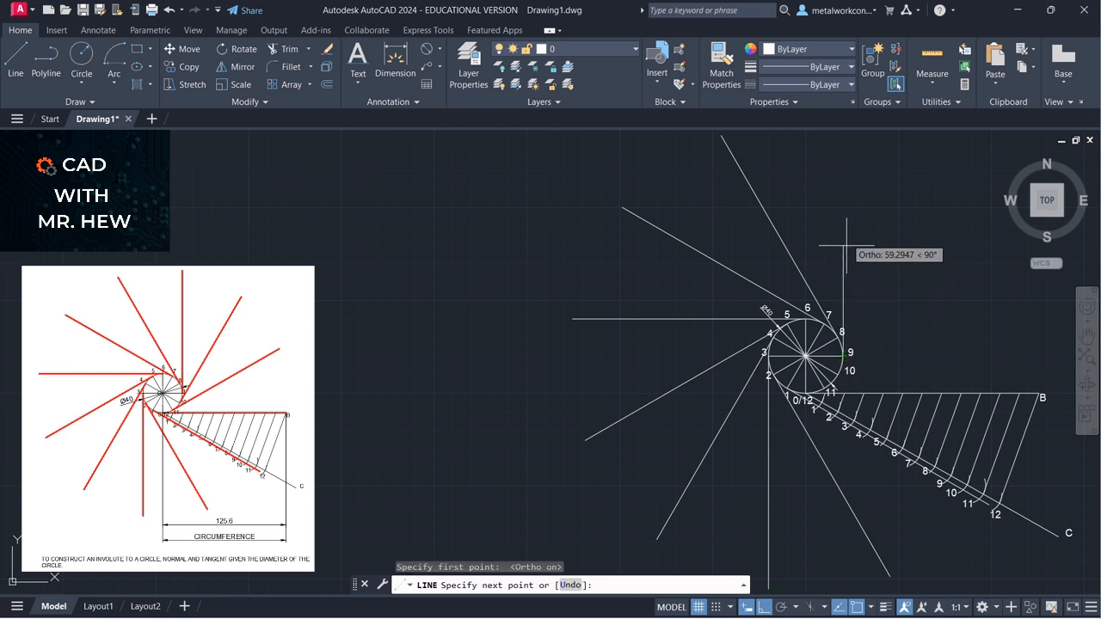
text(12)
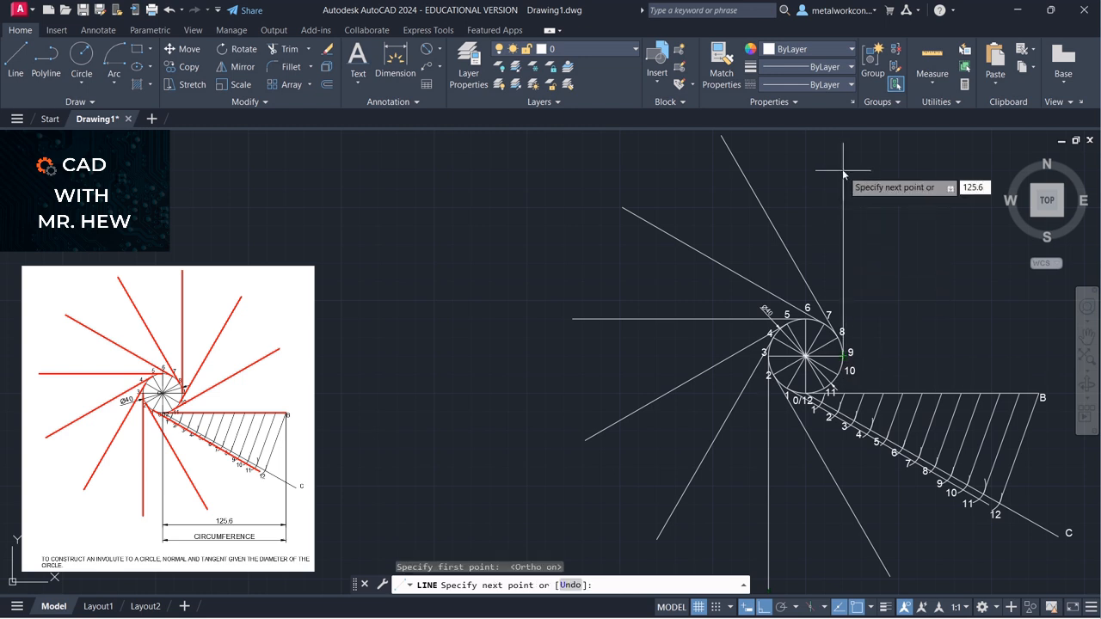
text(5.6)
key(Return)
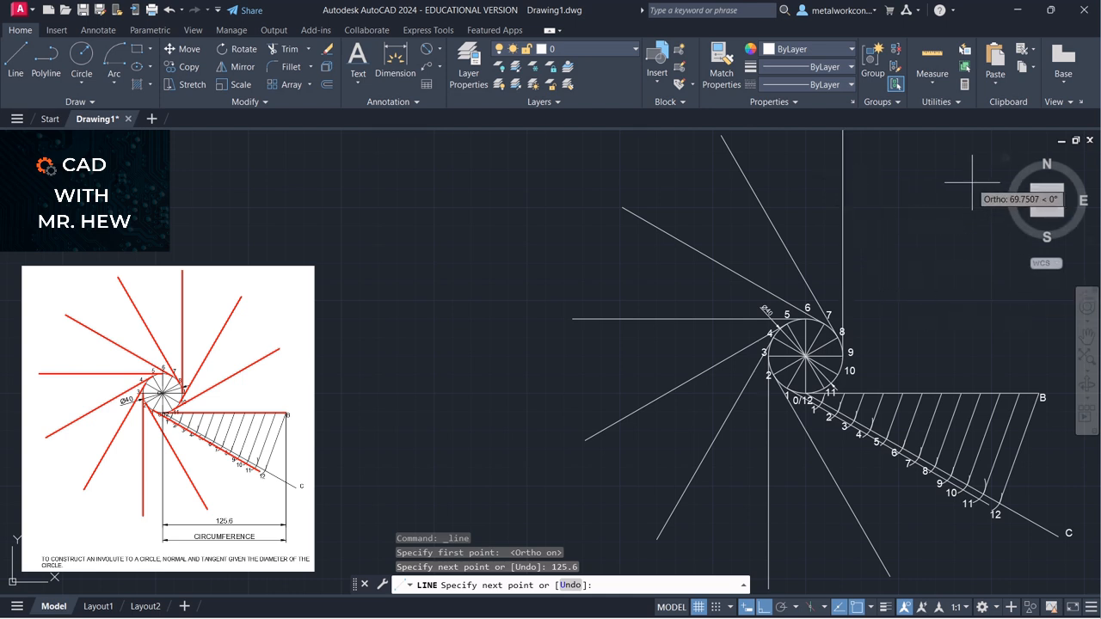
key(Return)
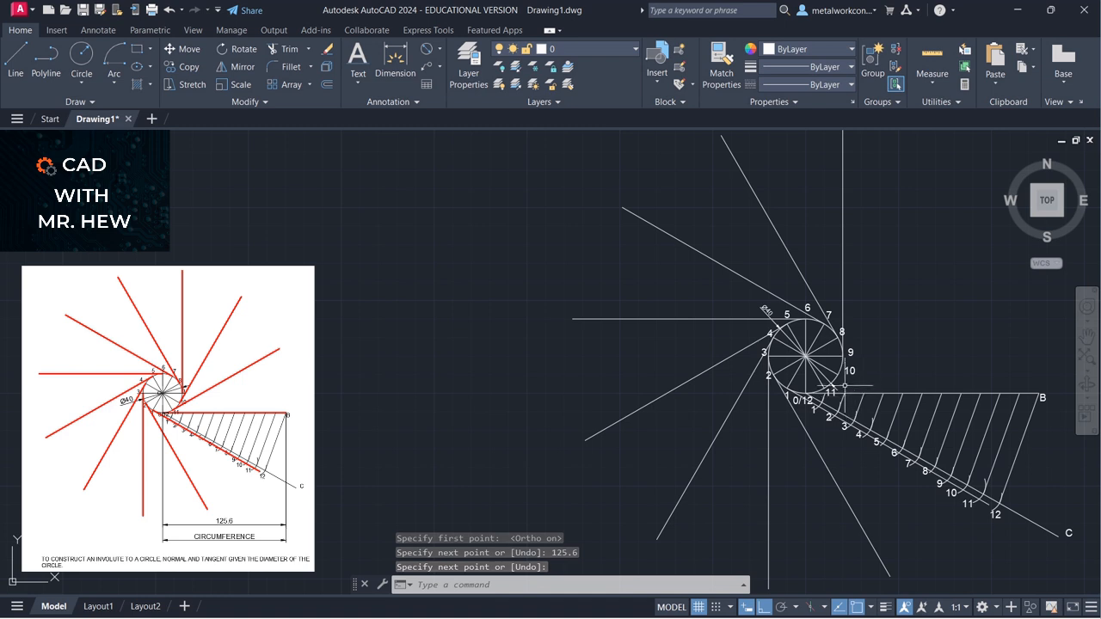
With Ortho off, draw a tangent line from point 10 on the circle, 125.6 long at an angle of 60°.
click(16, 57)
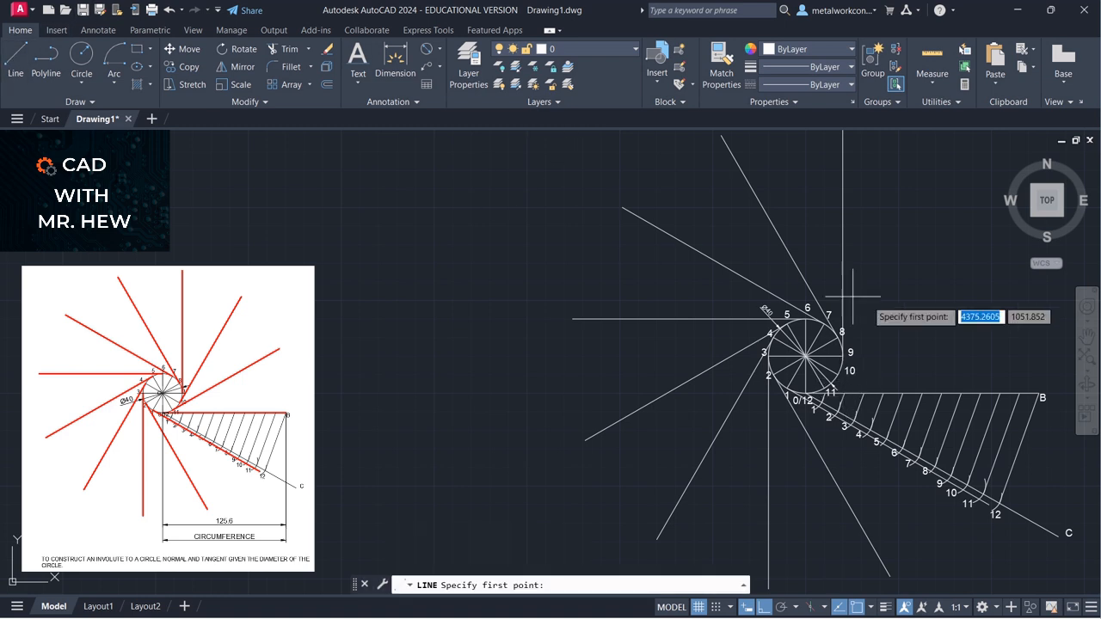
click(837, 375)
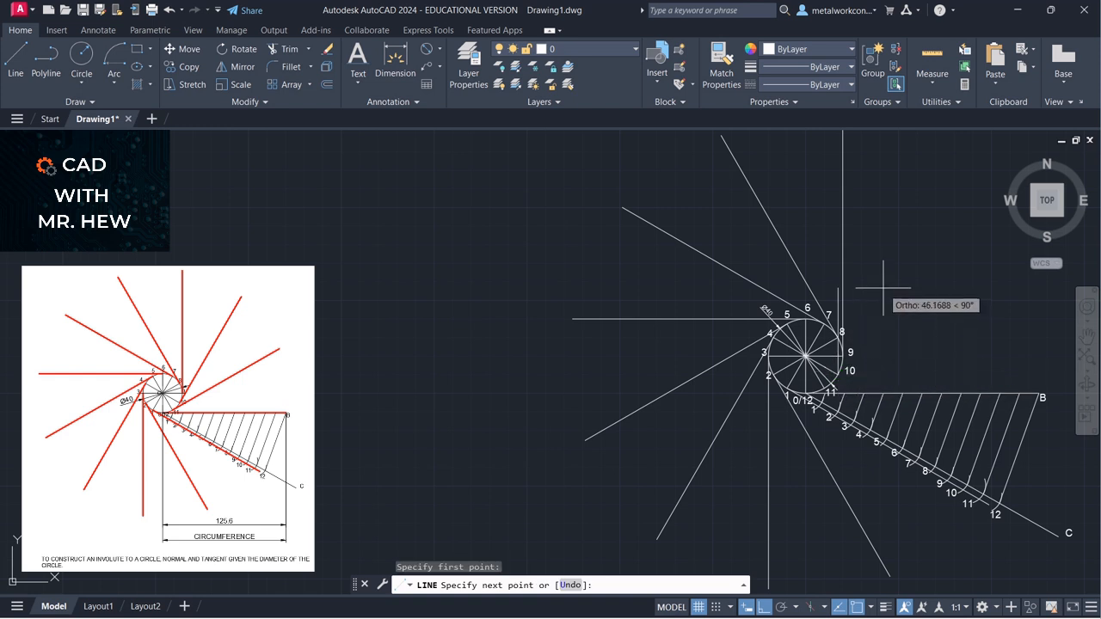
click(764, 608)
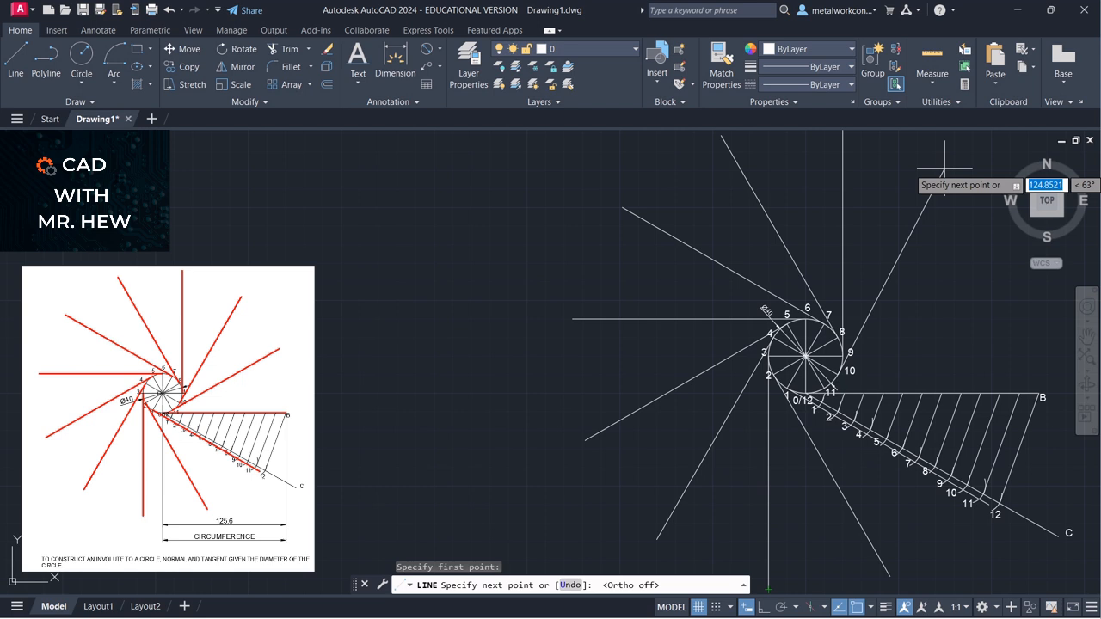
text(125.6)
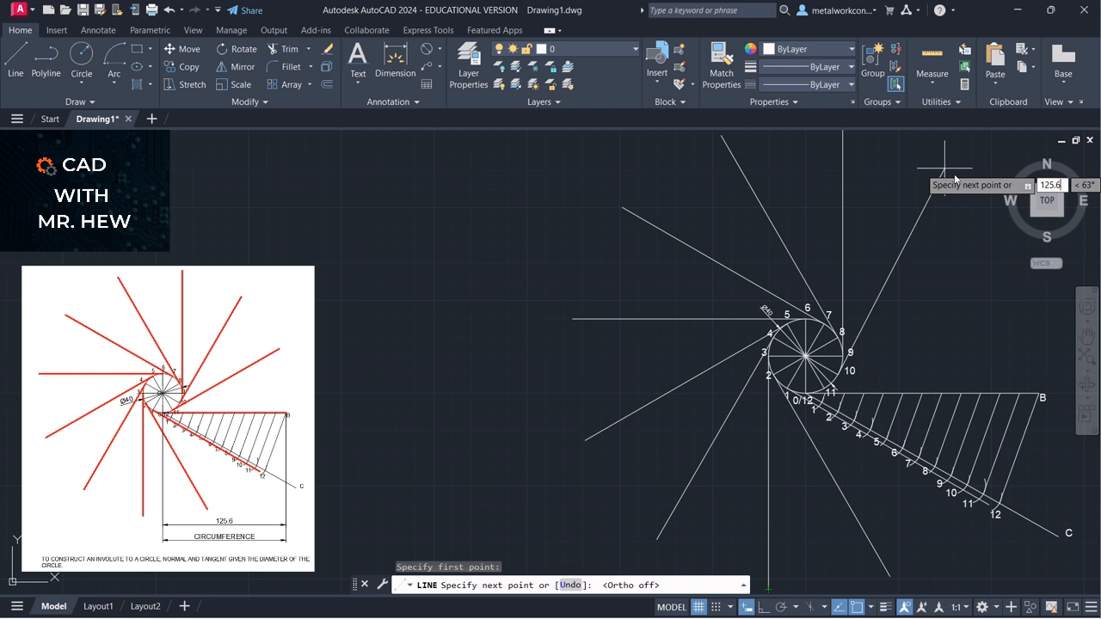
key(Tab)
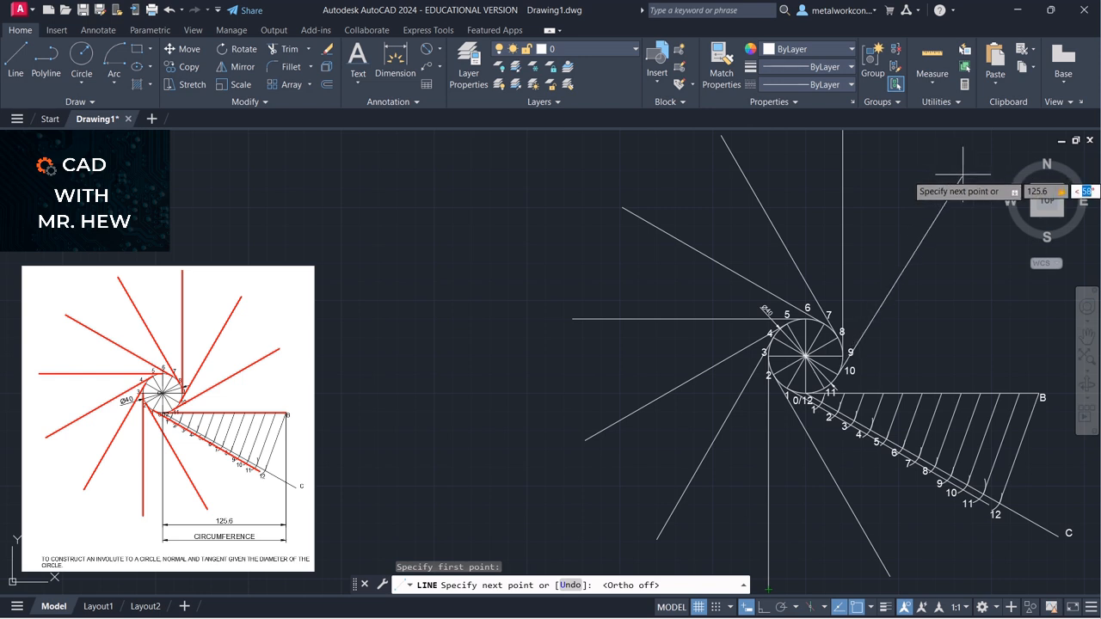
text(60)
key(Return)
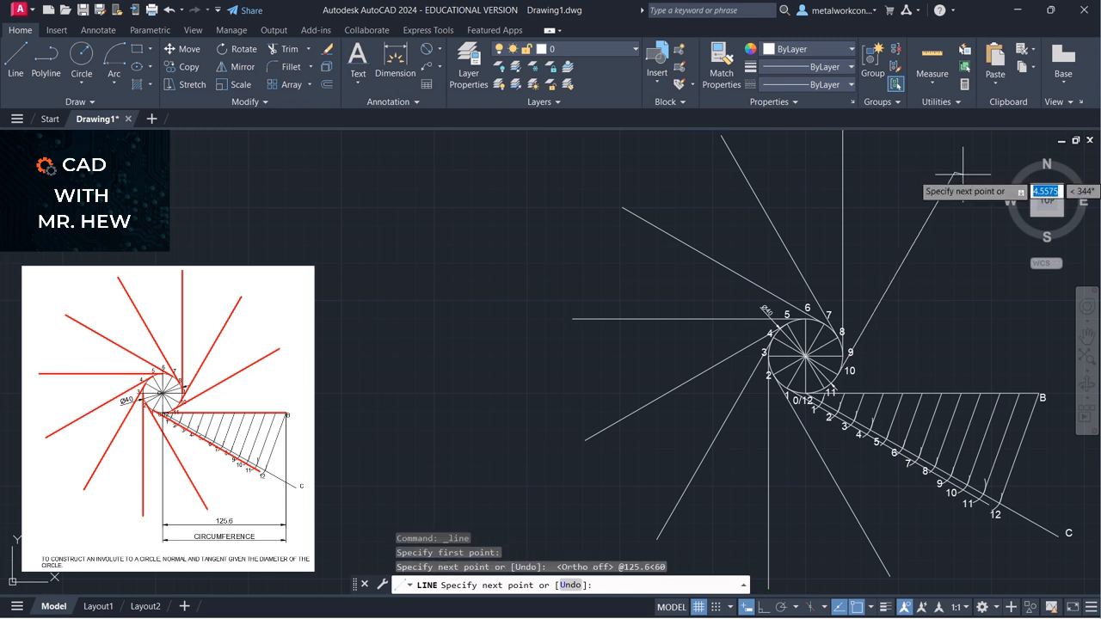
key(Return)
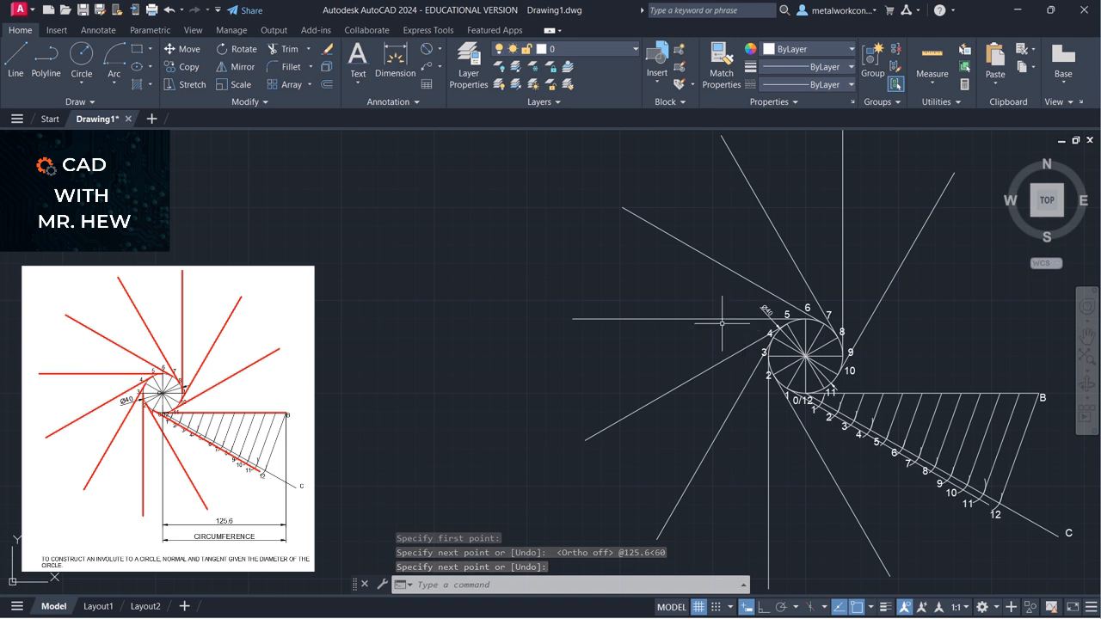
Draw a tangent line from point 11 on the circle, 125.6 long at an angle of 30°.
click(15, 58)
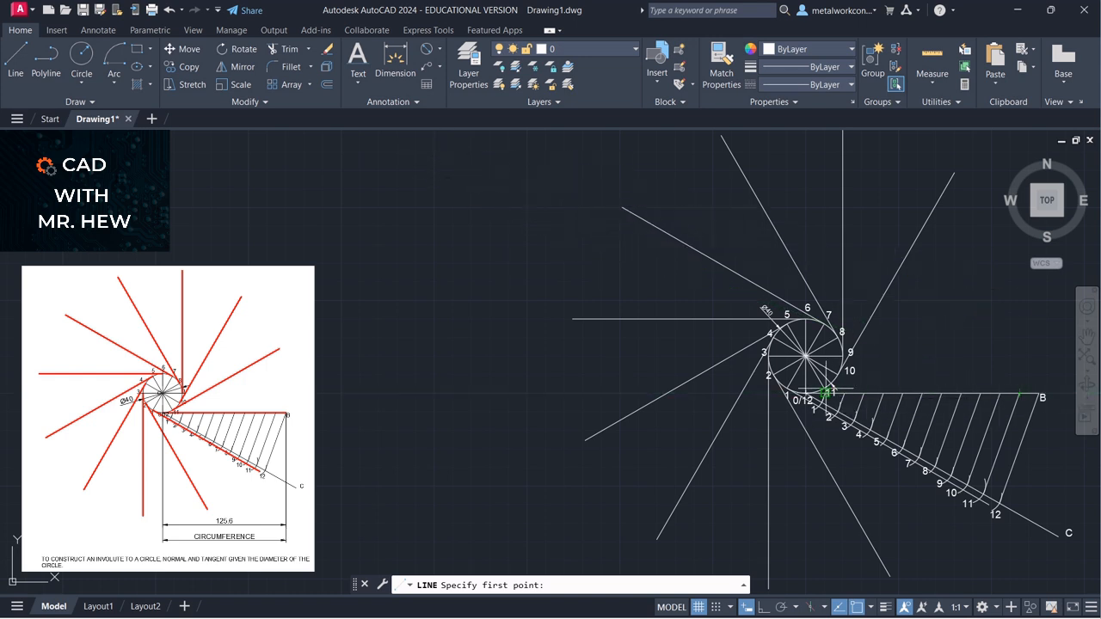
scroll(824, 388, up, 4)
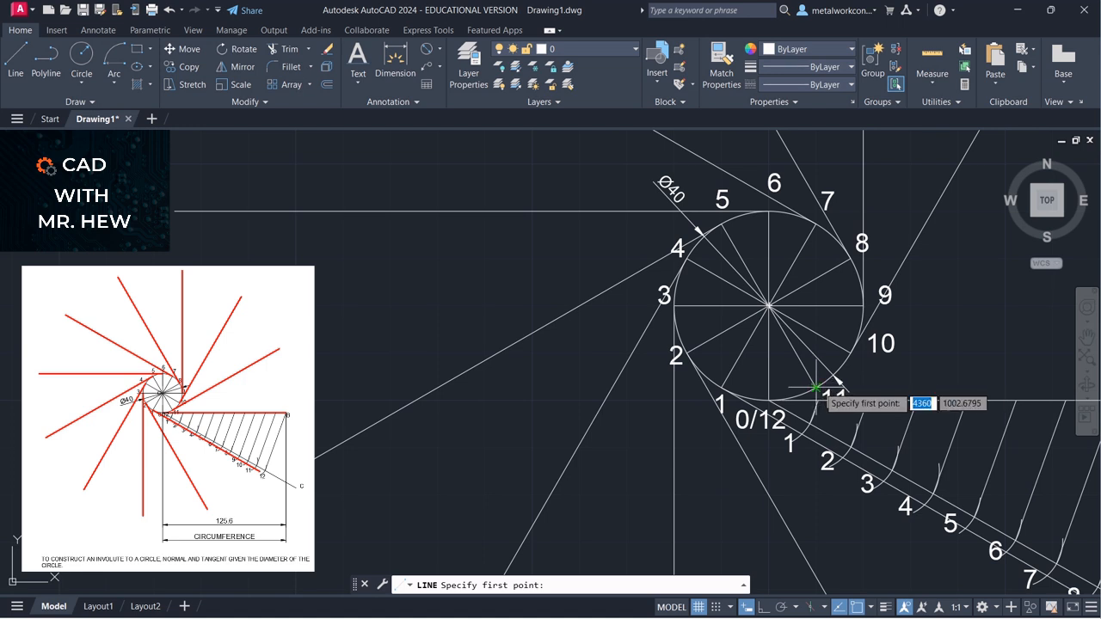
click(815, 389)
scroll(839, 387, down, 5)
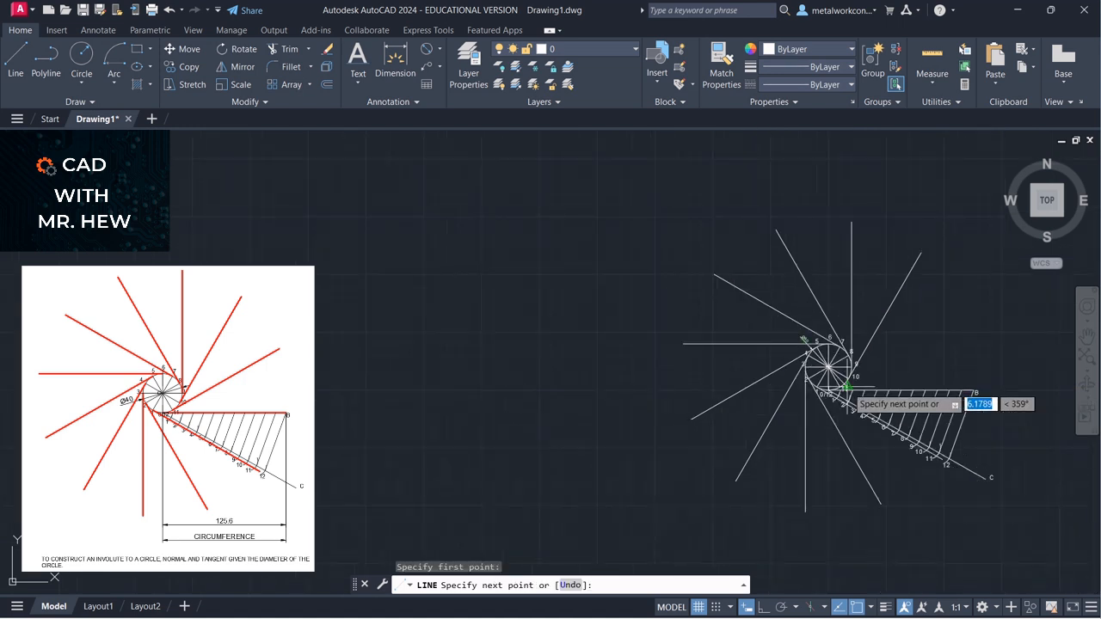
scroll(940, 338, up, 3)
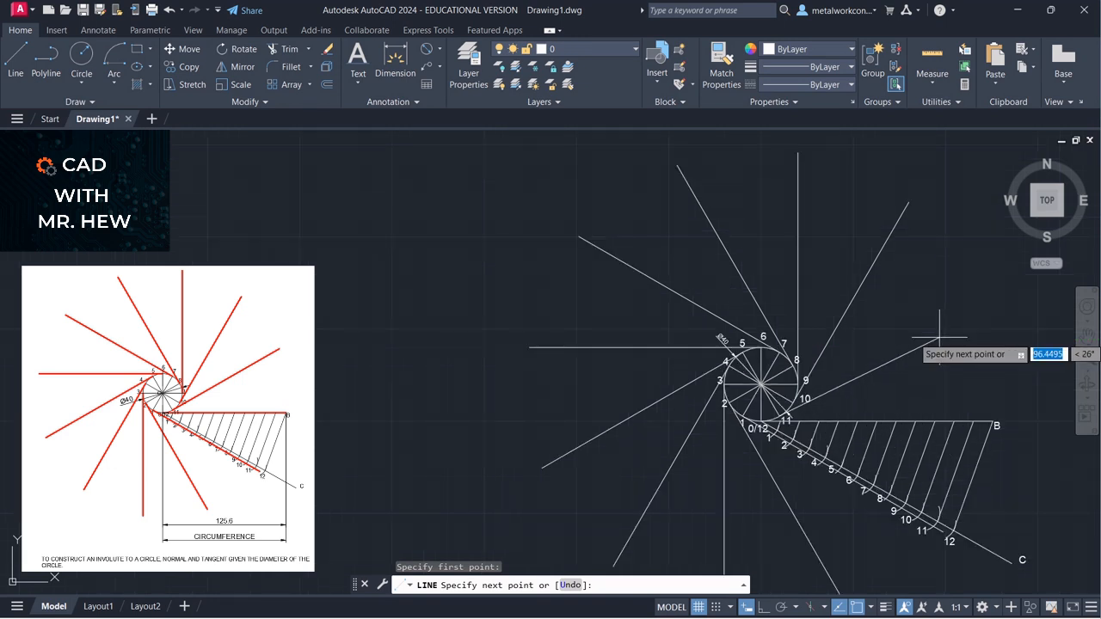
text(125.6)
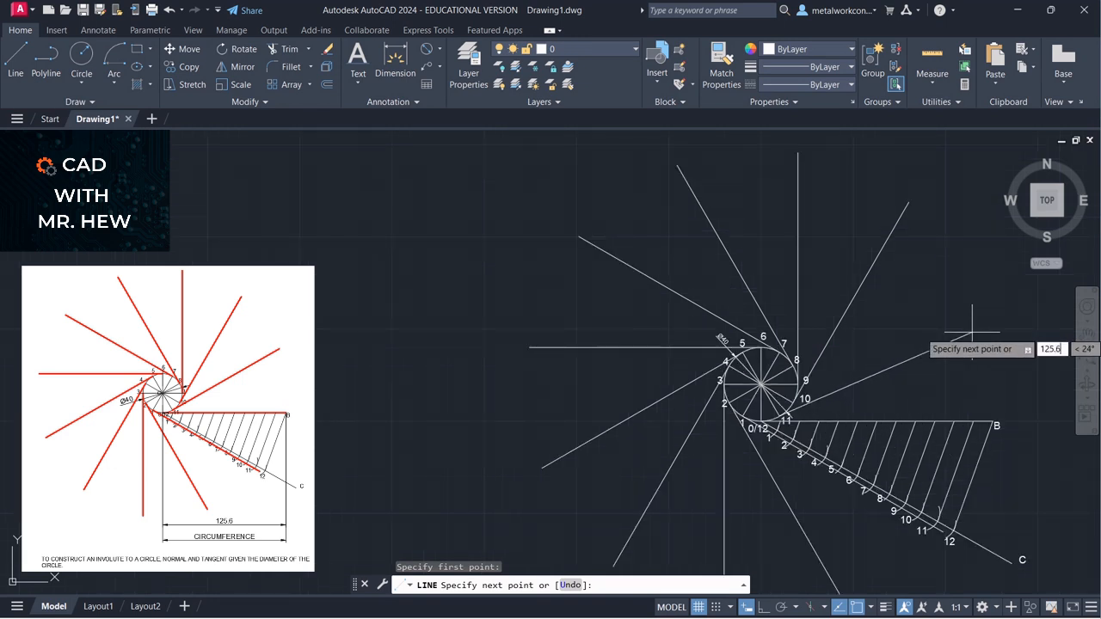
key(Tab)
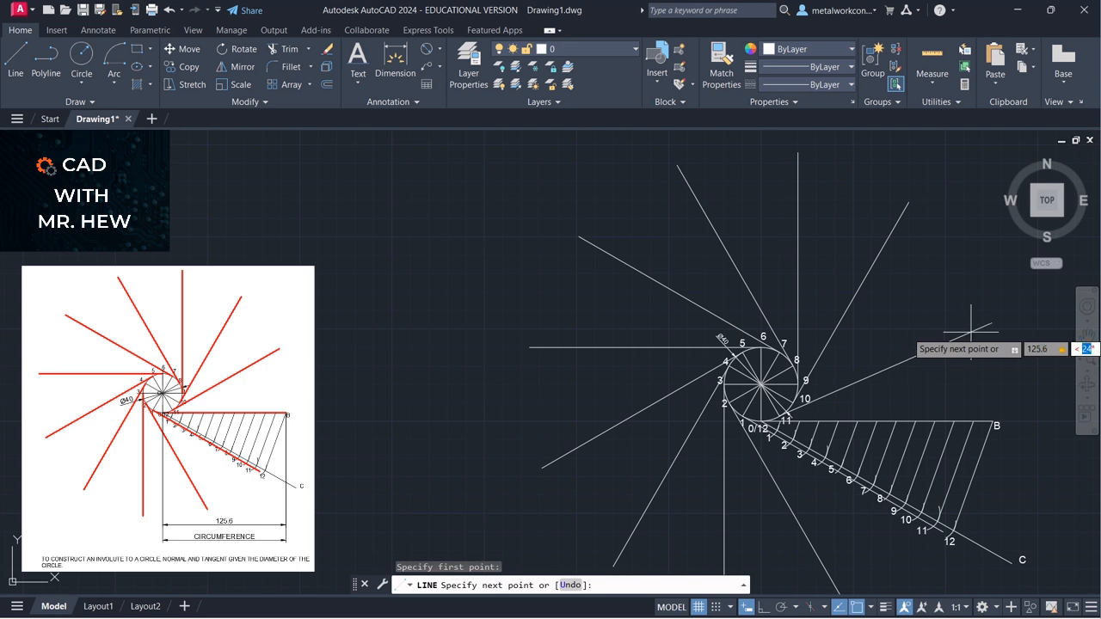
text(30)
key(Return)
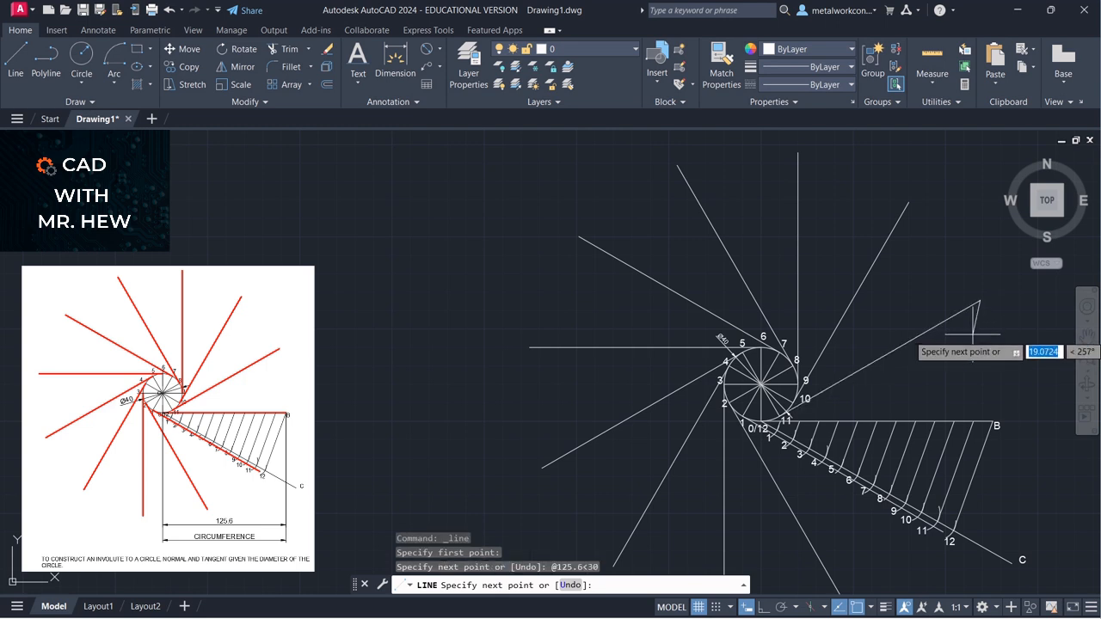
key(Return)
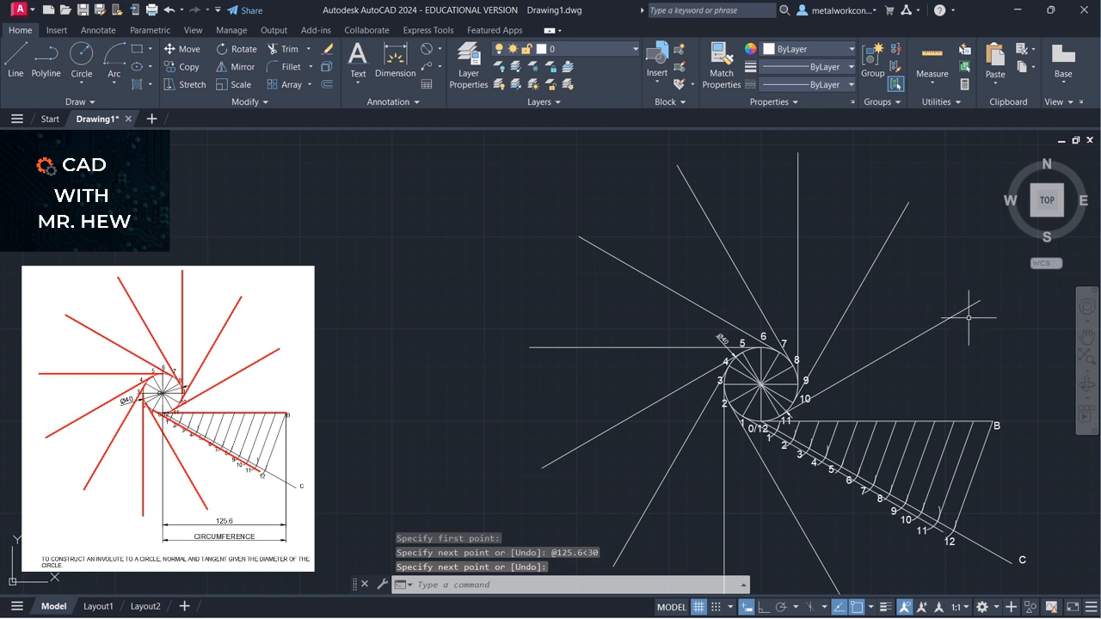
Examine the circle around point 0/12 and the tangent line from point 1.
click(1086, 335)
drag(1032, 380, 1026, 353)
drag(943, 363, 1005, 374)
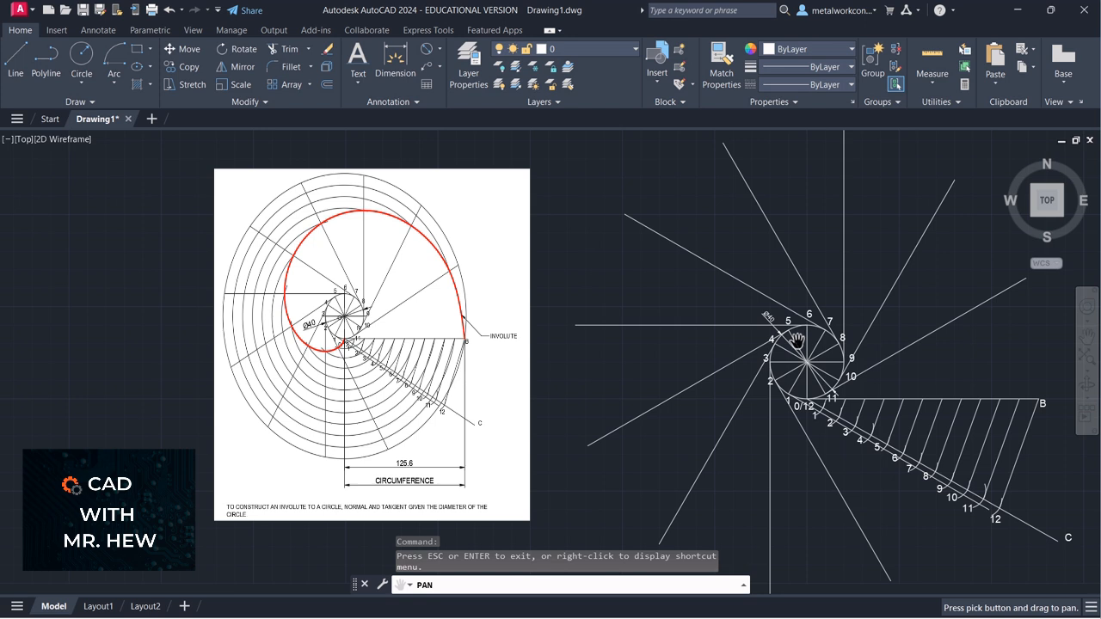
key(Escape)
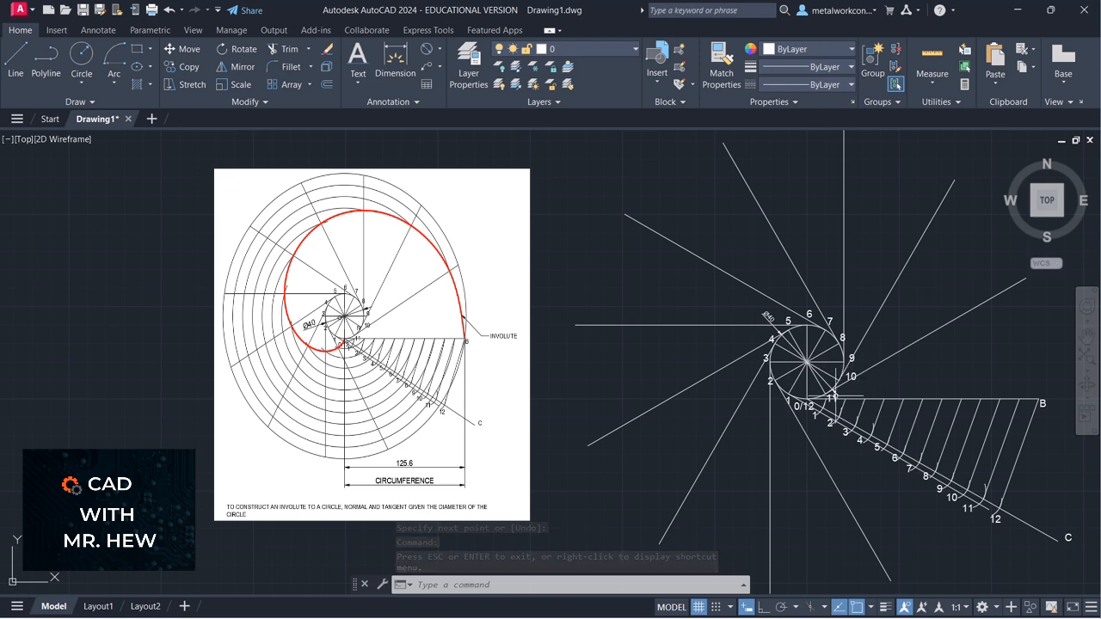
scroll(835, 397, up, 4)
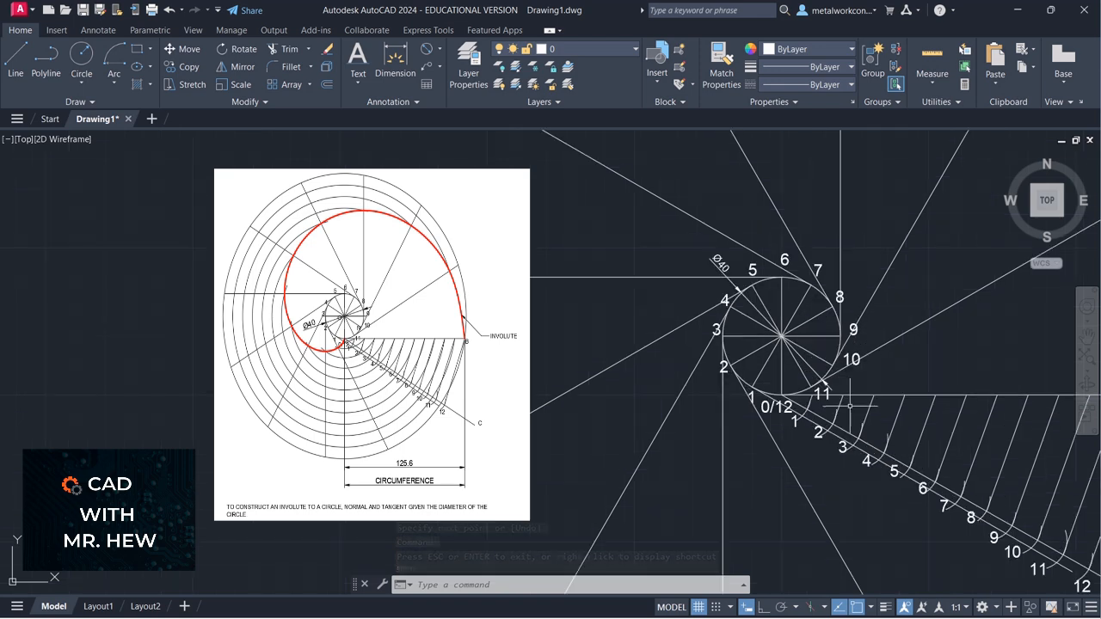
click(1087, 336)
drag(814, 411, 957, 396)
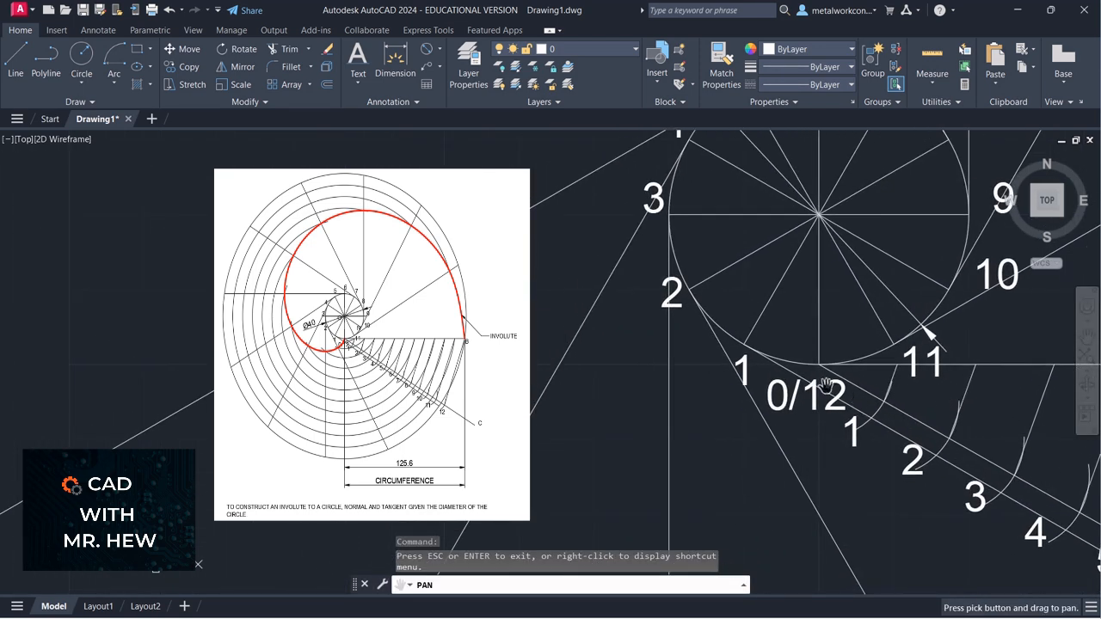
key(Escape)
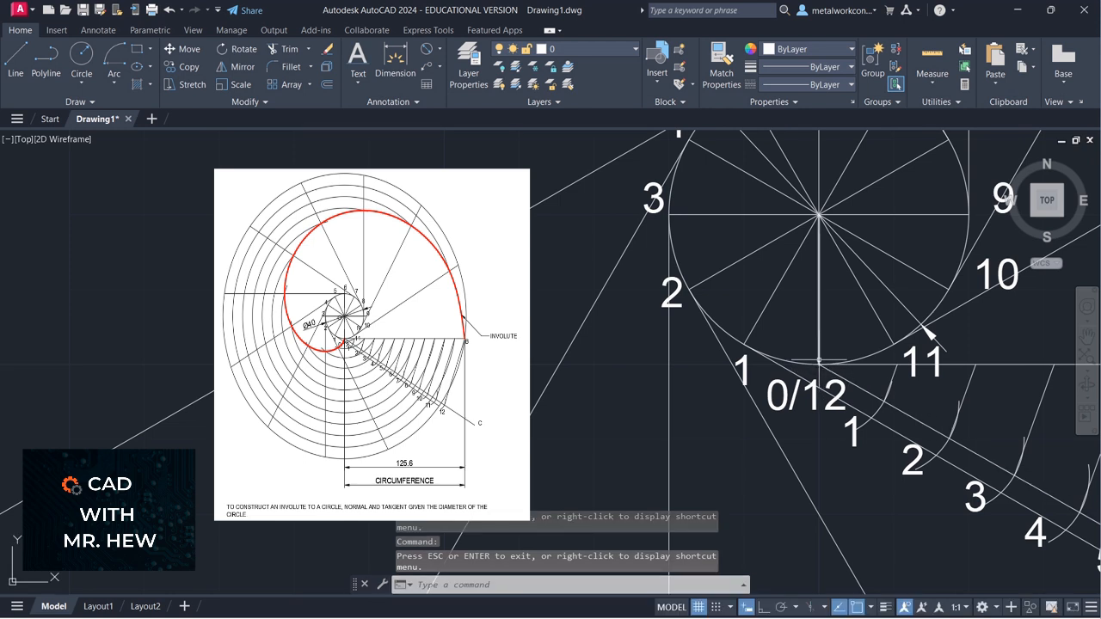
click(864, 358)
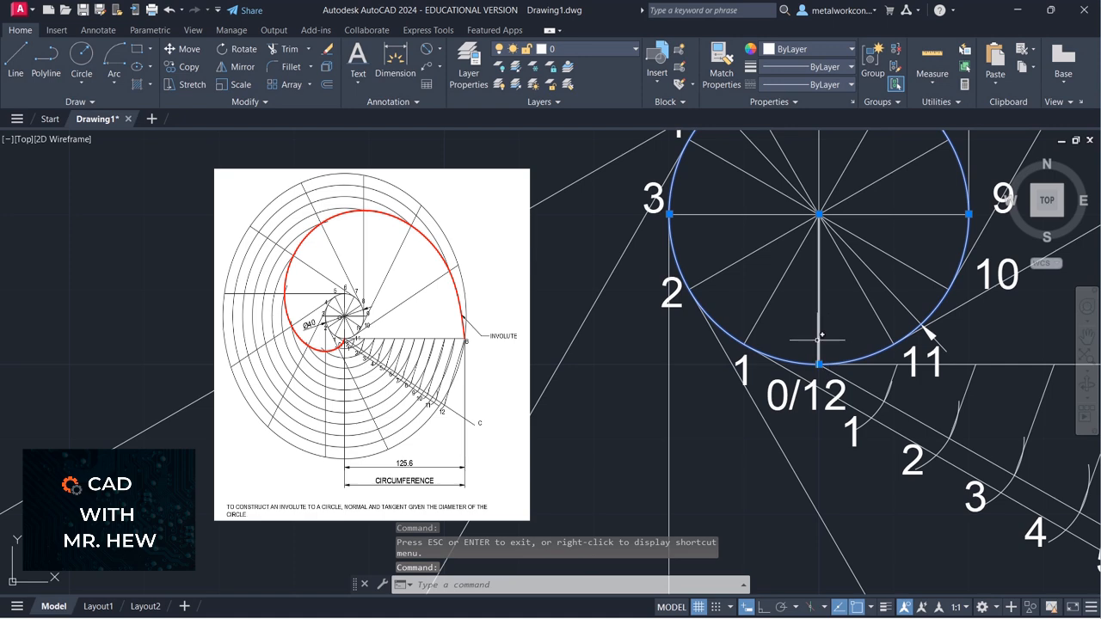
click(824, 372)
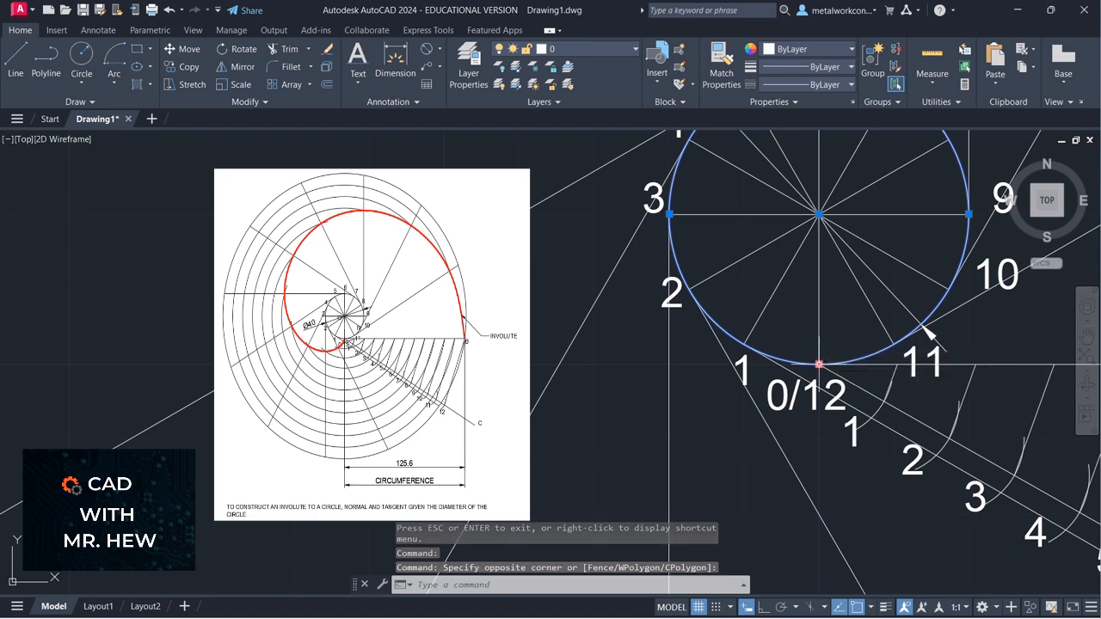
key(Escape)
scroll(913, 362, down, 4)
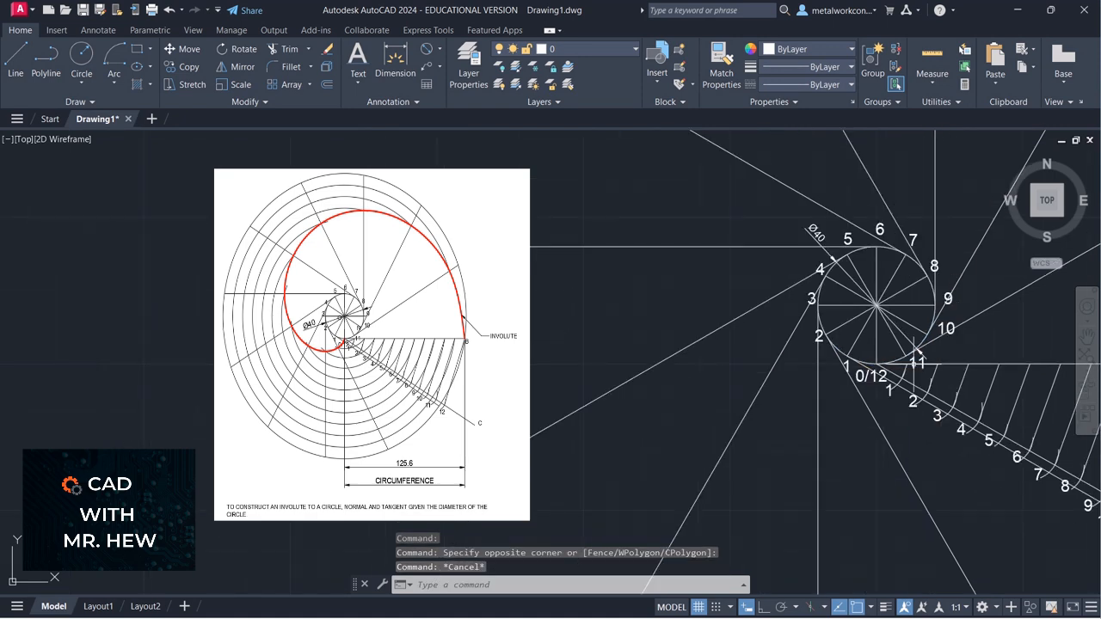
scroll(971, 348, down, 1)
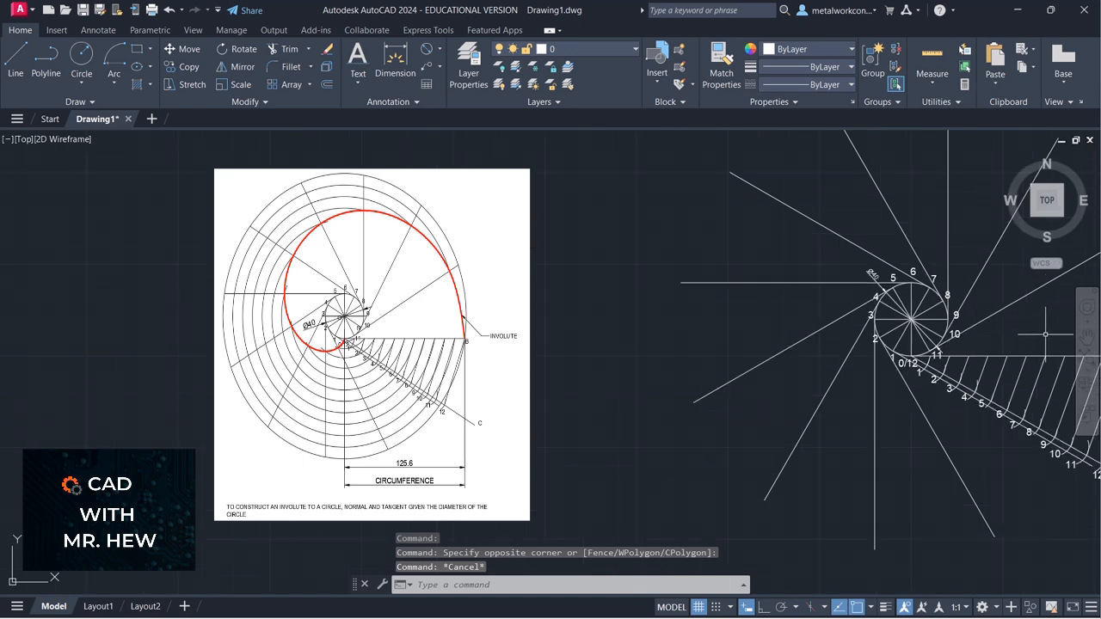
click(1087, 338)
mouse_move(1024, 336)
mouse_down()
mouse_move(923, 349)
mouse_move(907, 365)
mouse_move(917, 367)
mouse_up()
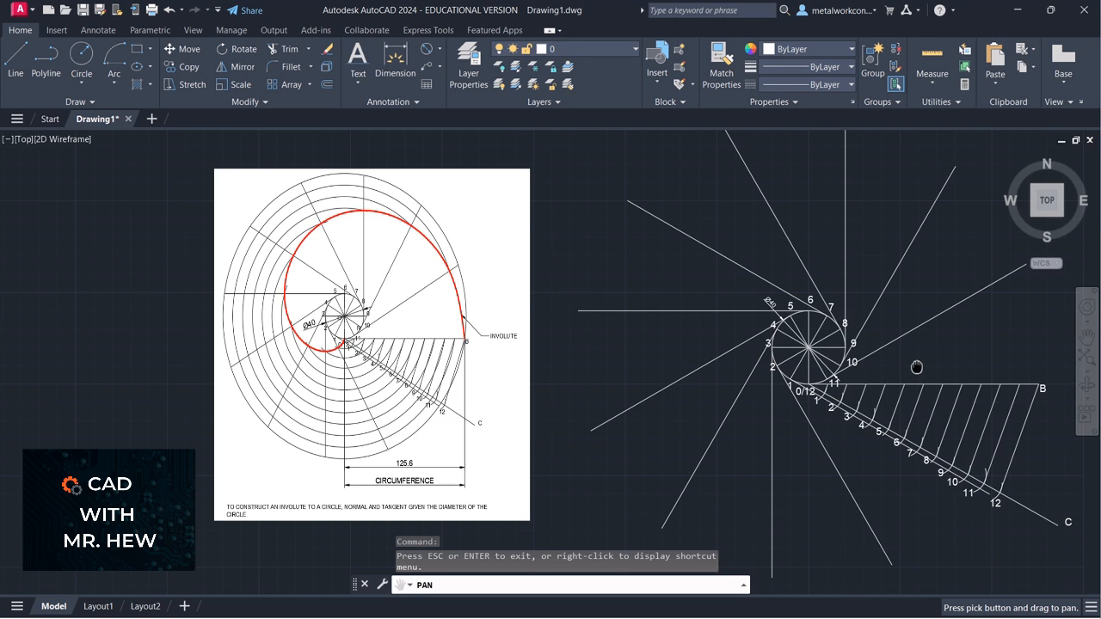
key(Escape)
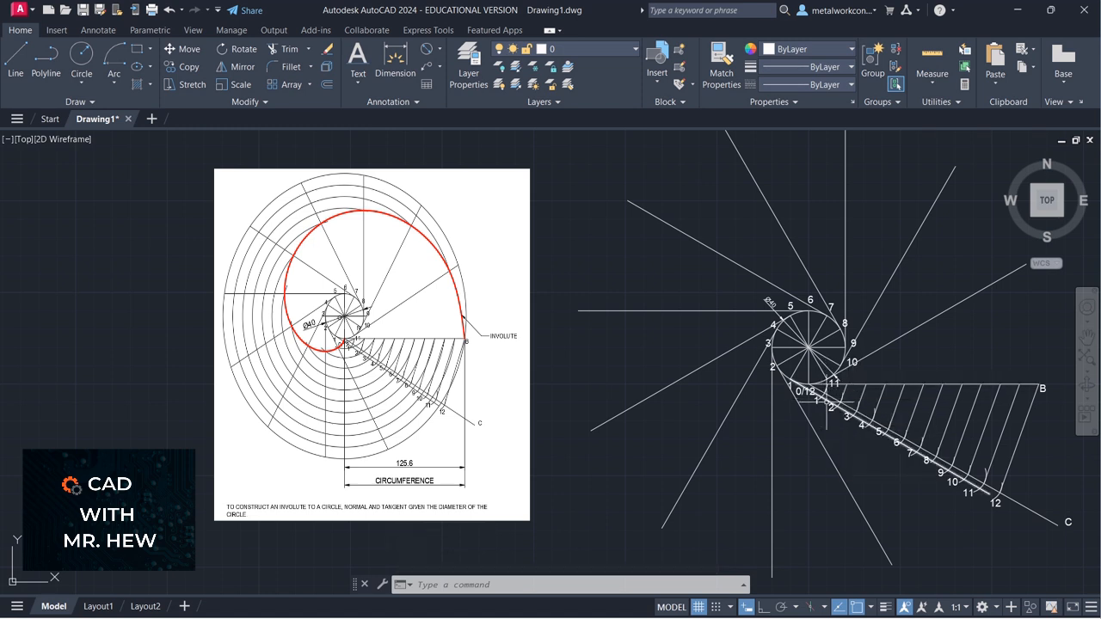
click(985, 494)
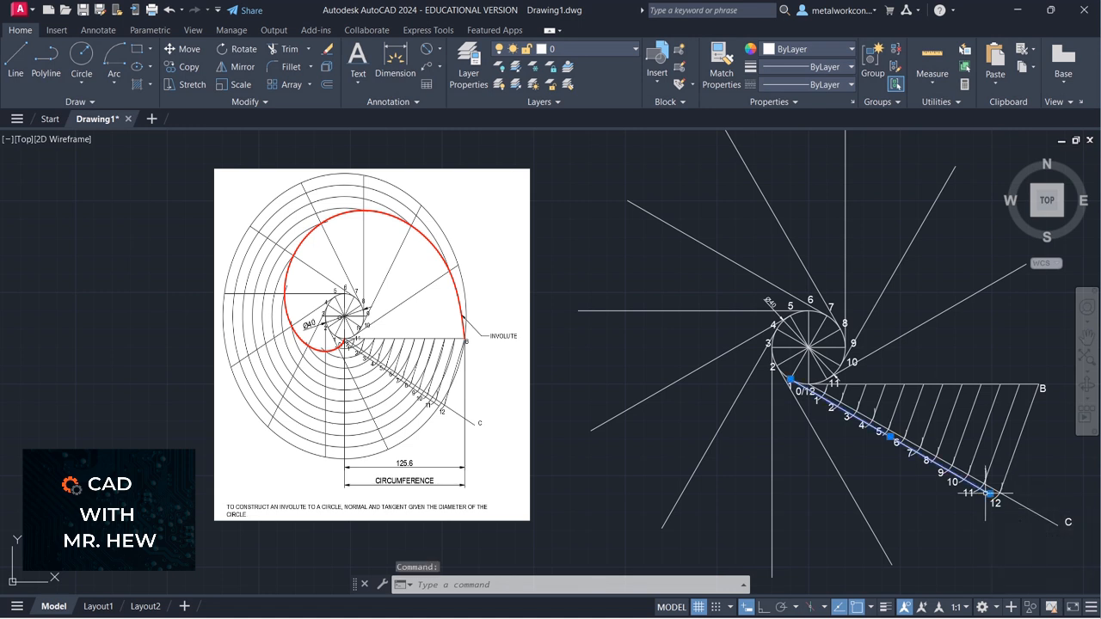
key(Escape)
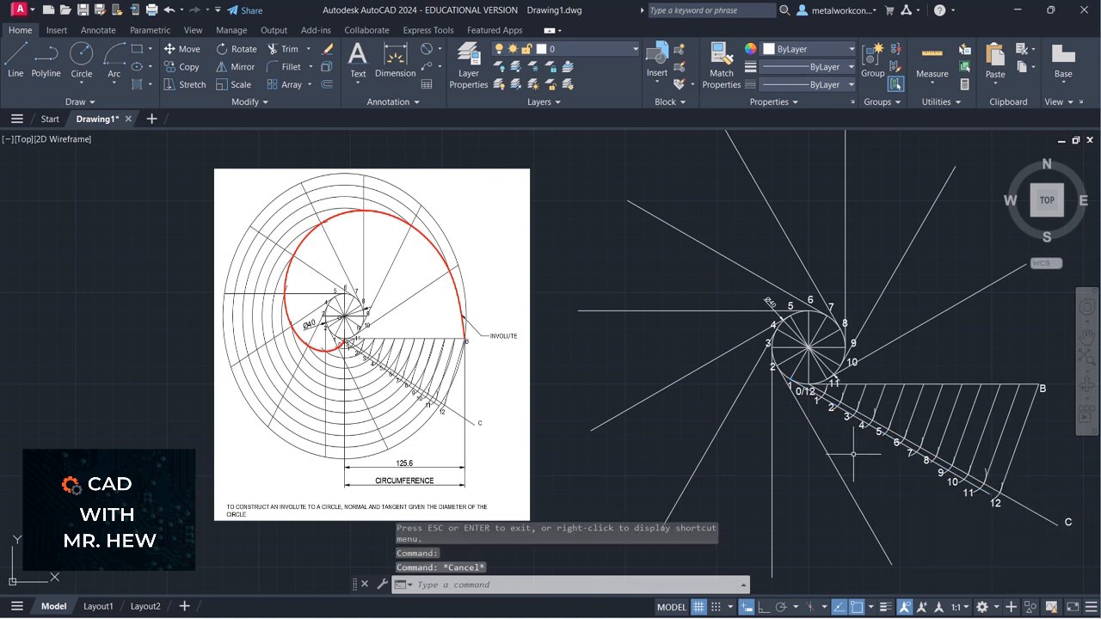
Draw a center-start-end arc about the circle's centre, between the first division on the 0/12–B line and the tangent line from point 1.
click(111, 84)
click(157, 320)
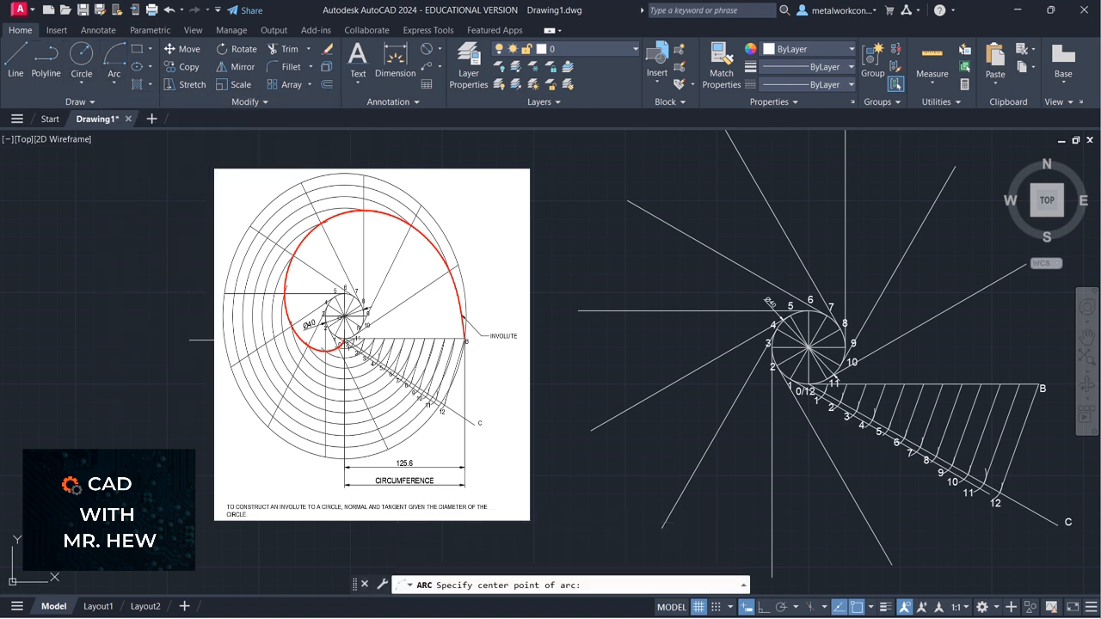
click(809, 348)
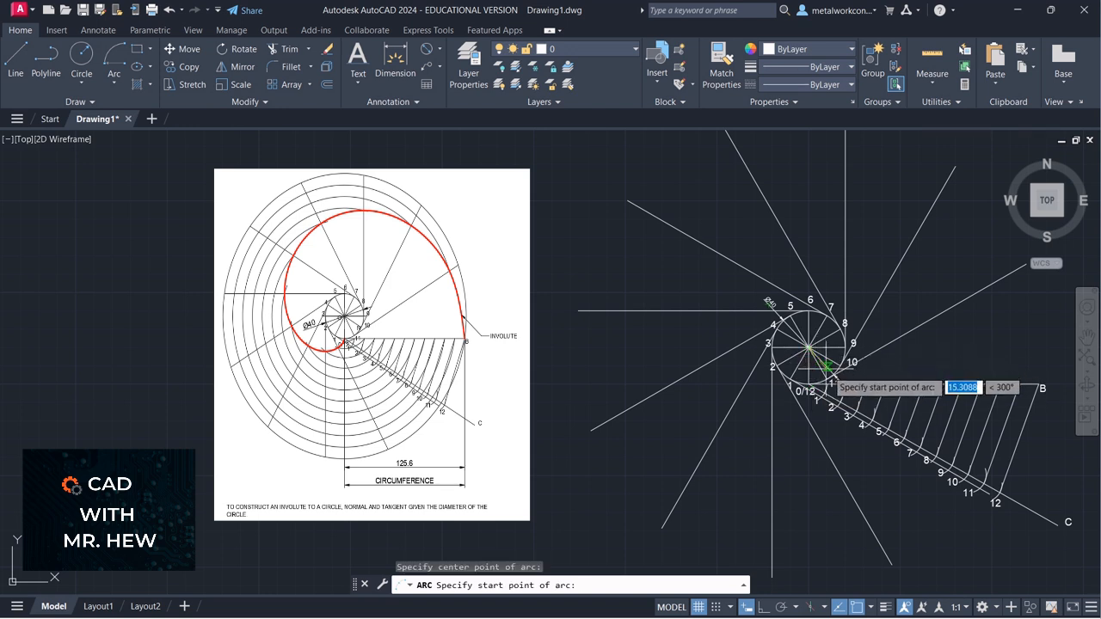
scroll(830, 375, up, 2)
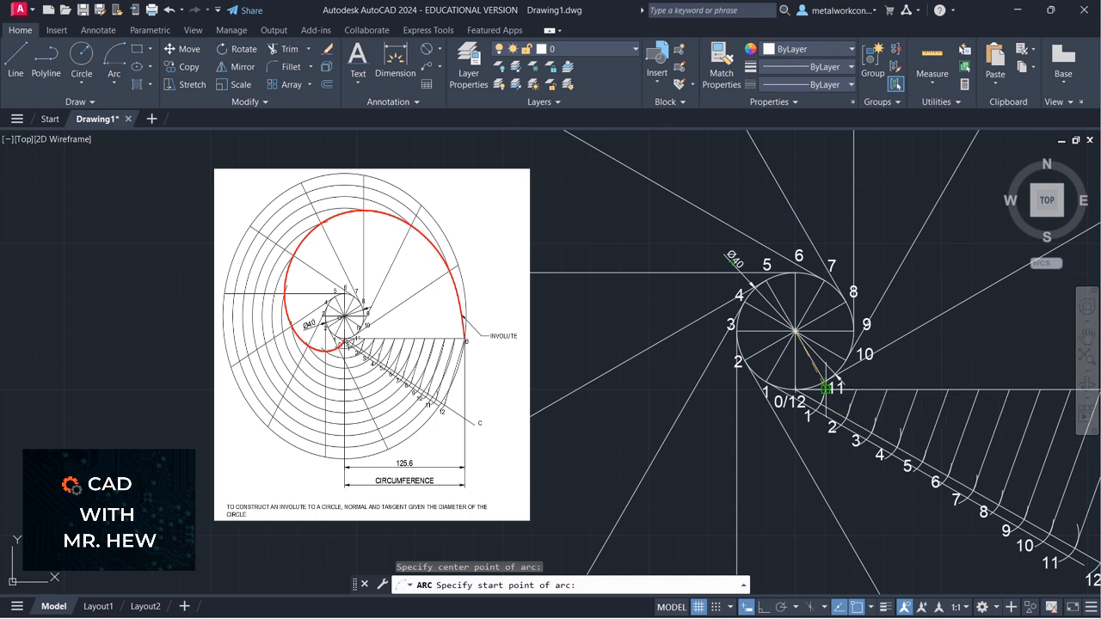
click(826, 389)
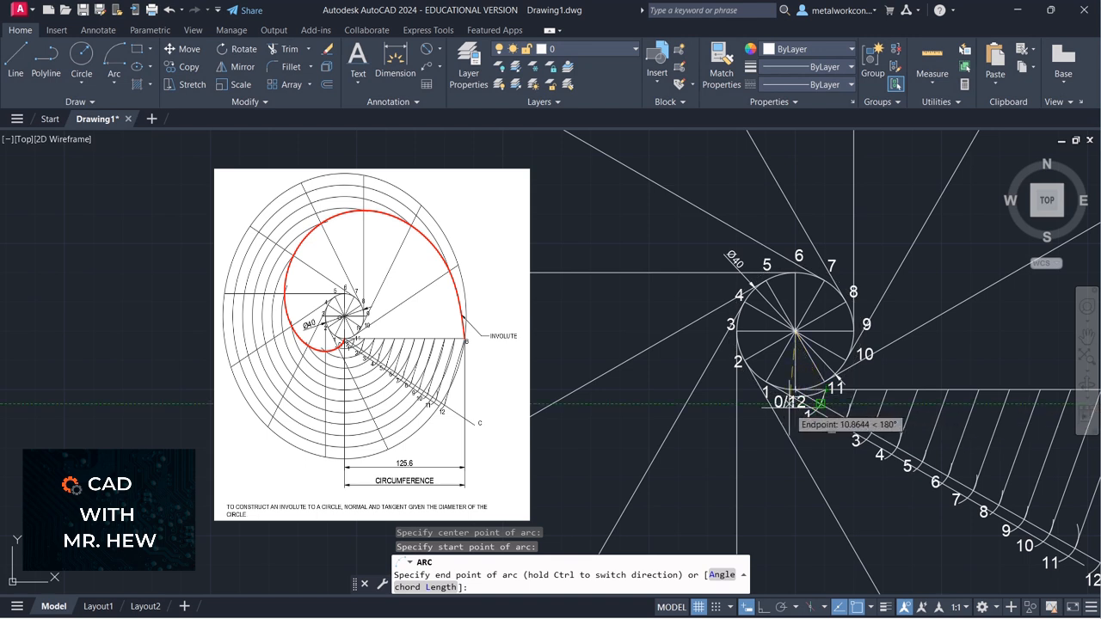
click(821, 402)
key(Return)
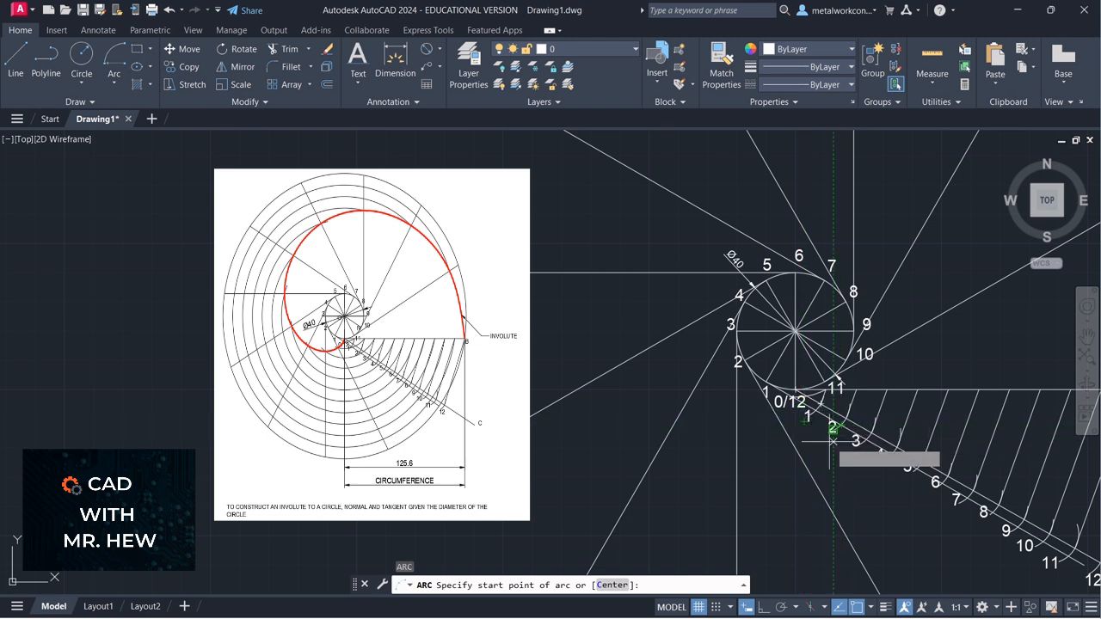
key(Escape)
Move the 0/12 label slightly downward, clear of the arc and lines beneath the circle.
scroll(830, 425, up, 4)
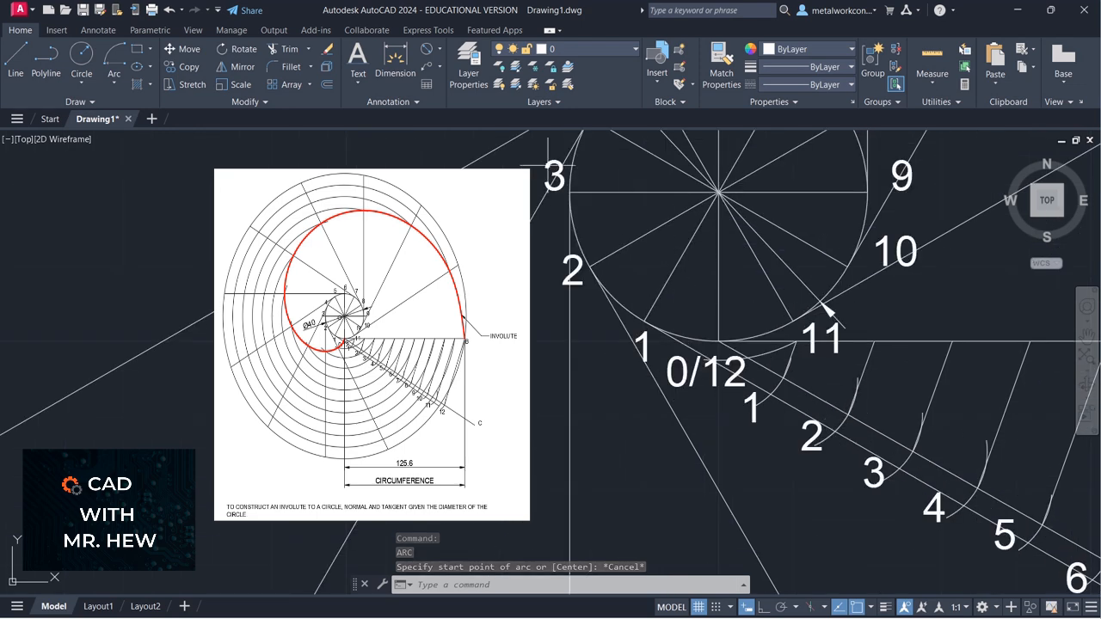
click(182, 49)
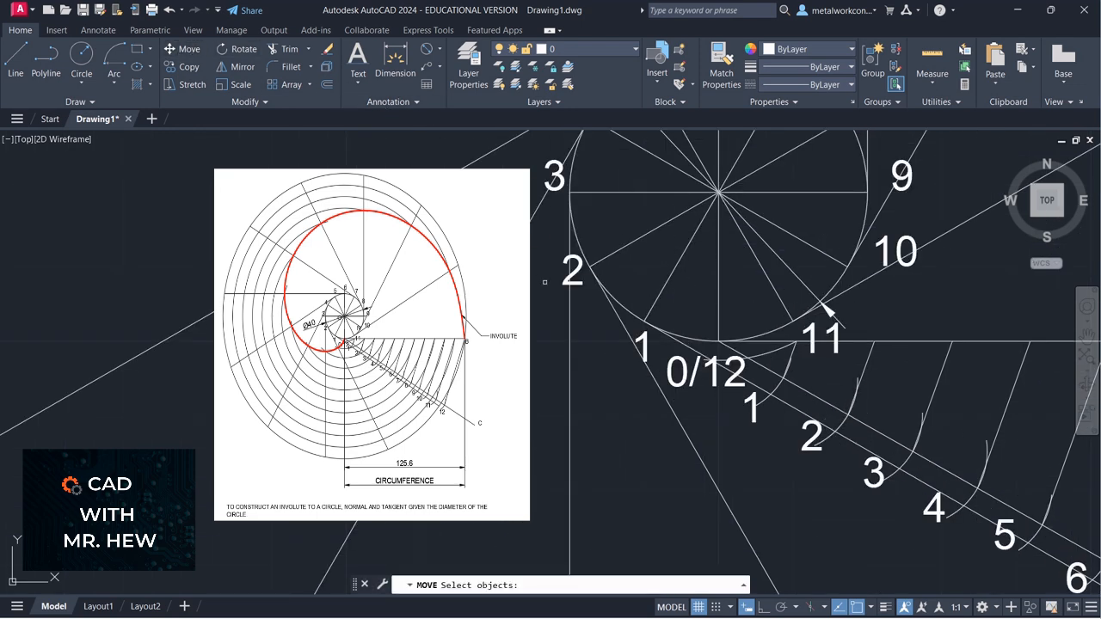
click(688, 375)
key(Return)
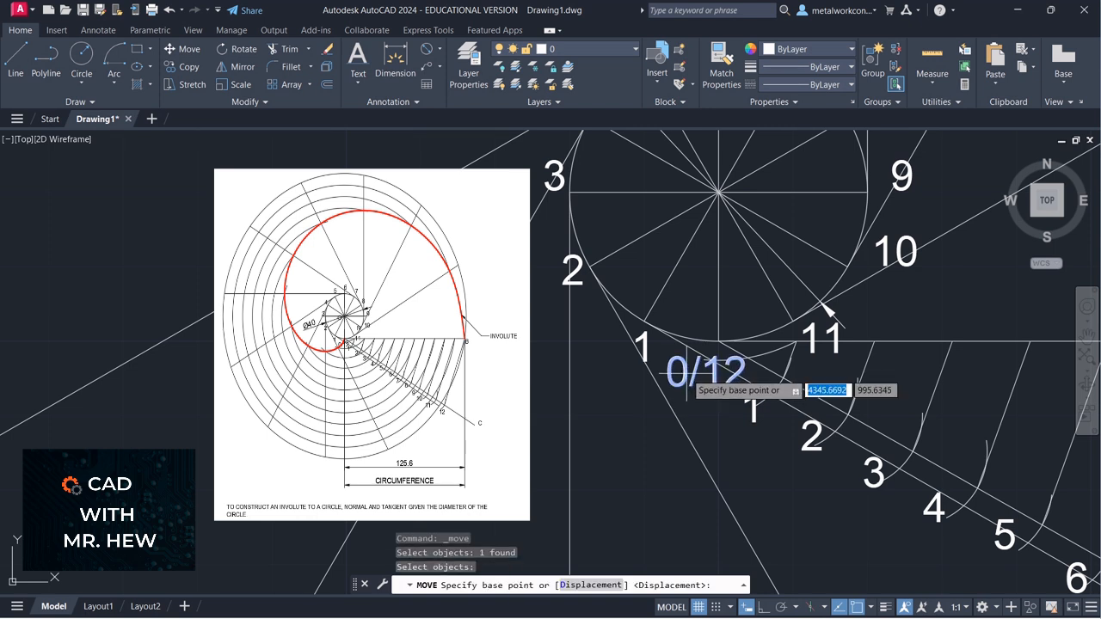
click(691, 378)
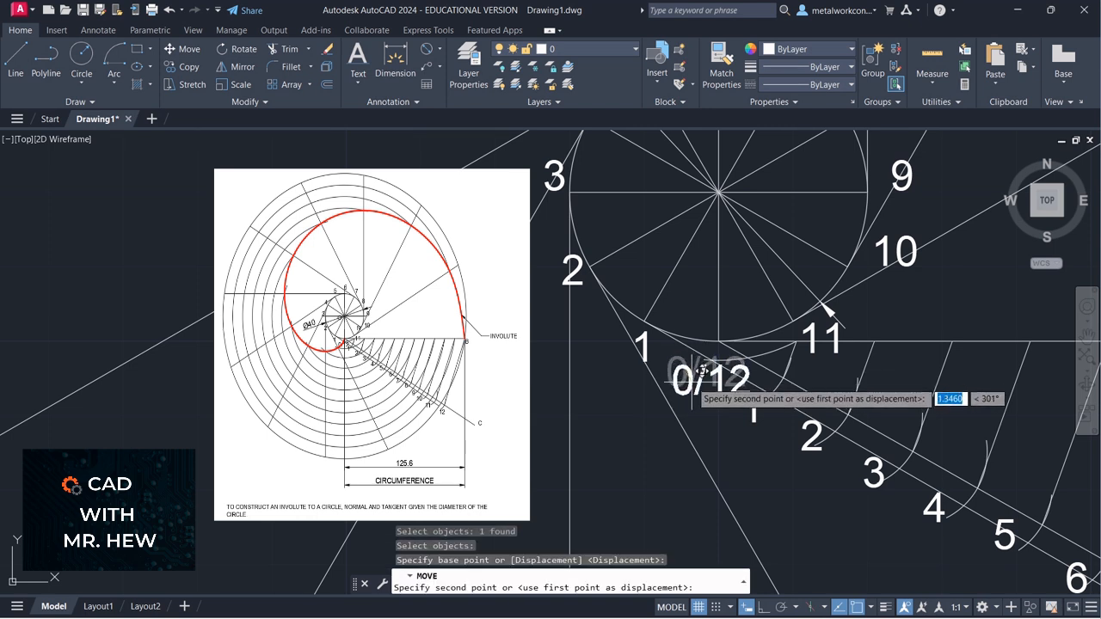
key(Escape)
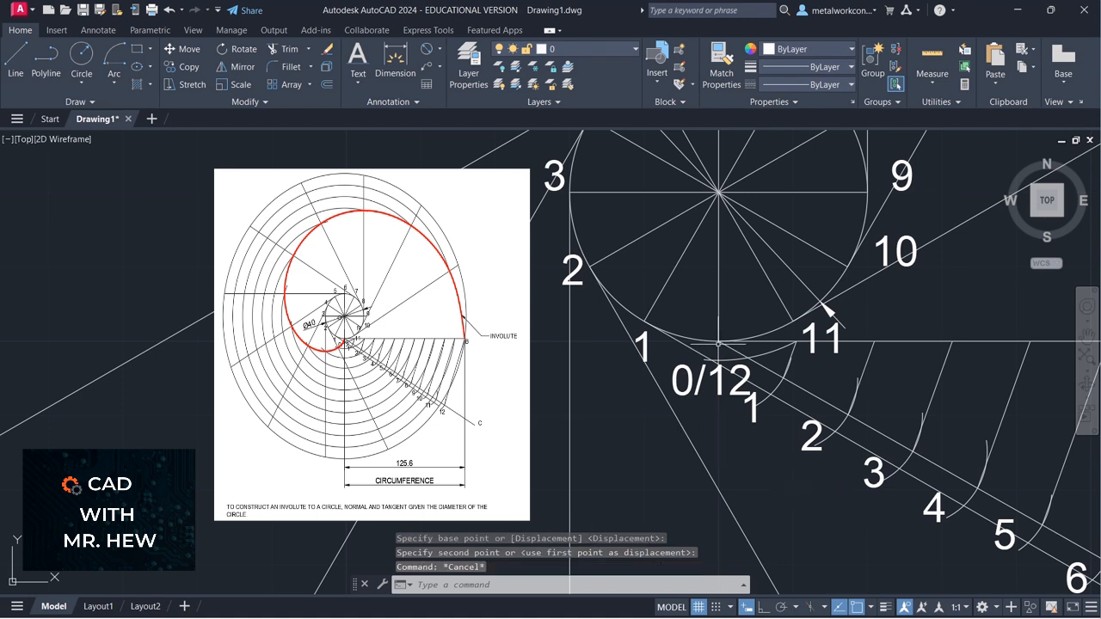
key(Escape)
click(731, 340)
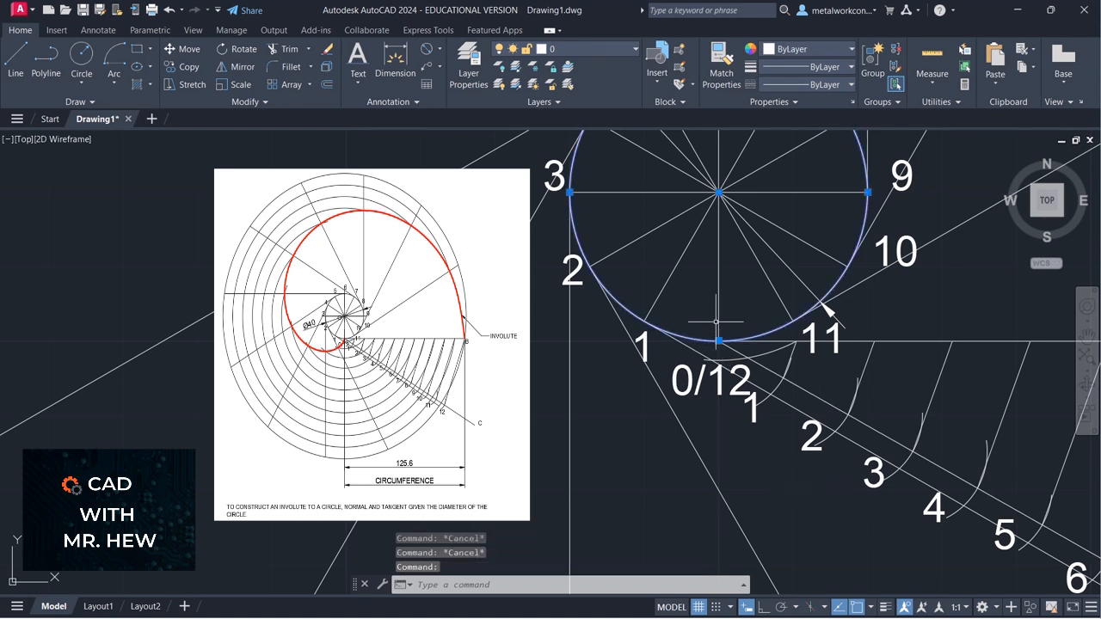
click(719, 313)
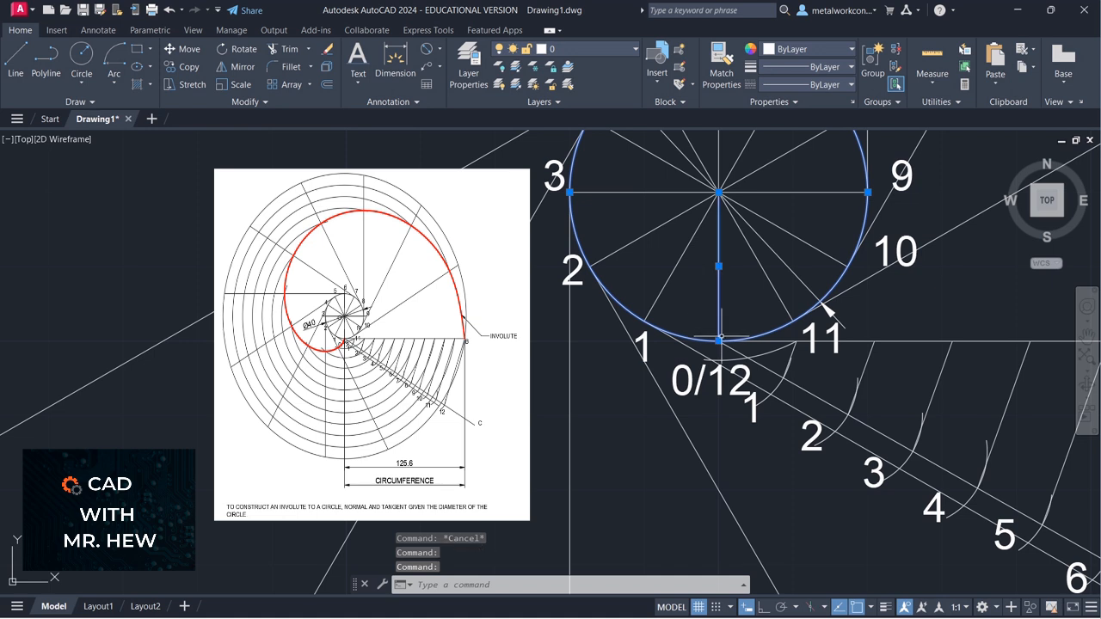
click(719, 340)
key(Escape)
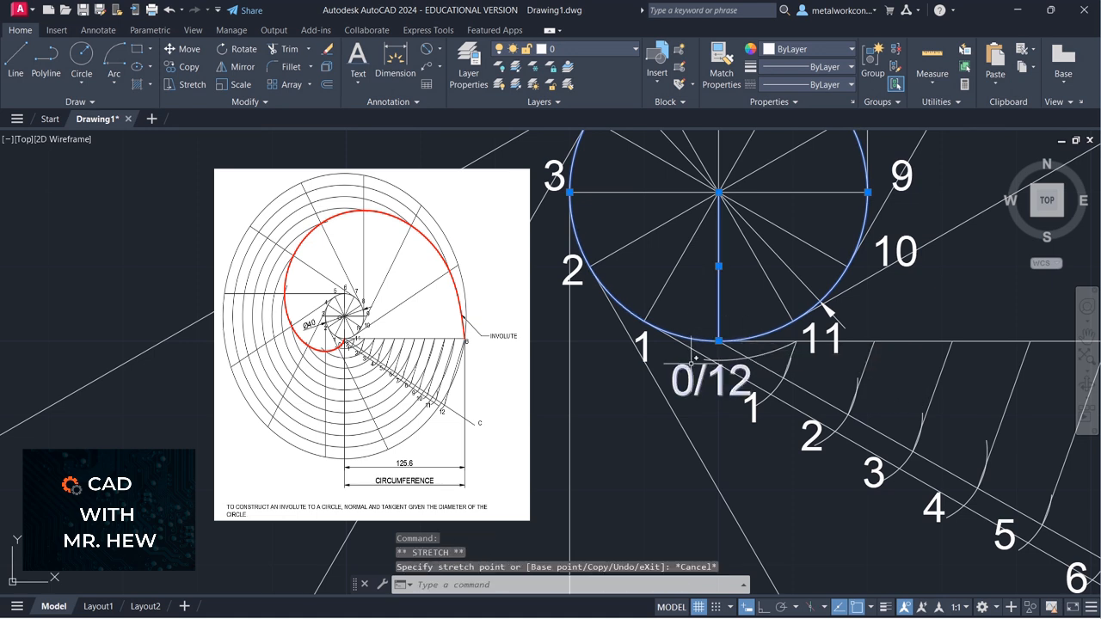
Draw a center-start-end arc about the circle's centre, from the second division on the 0/12–B line to the tangent line from point 2.
scroll(751, 367, down, 2)
scroll(754, 371, down, 4)
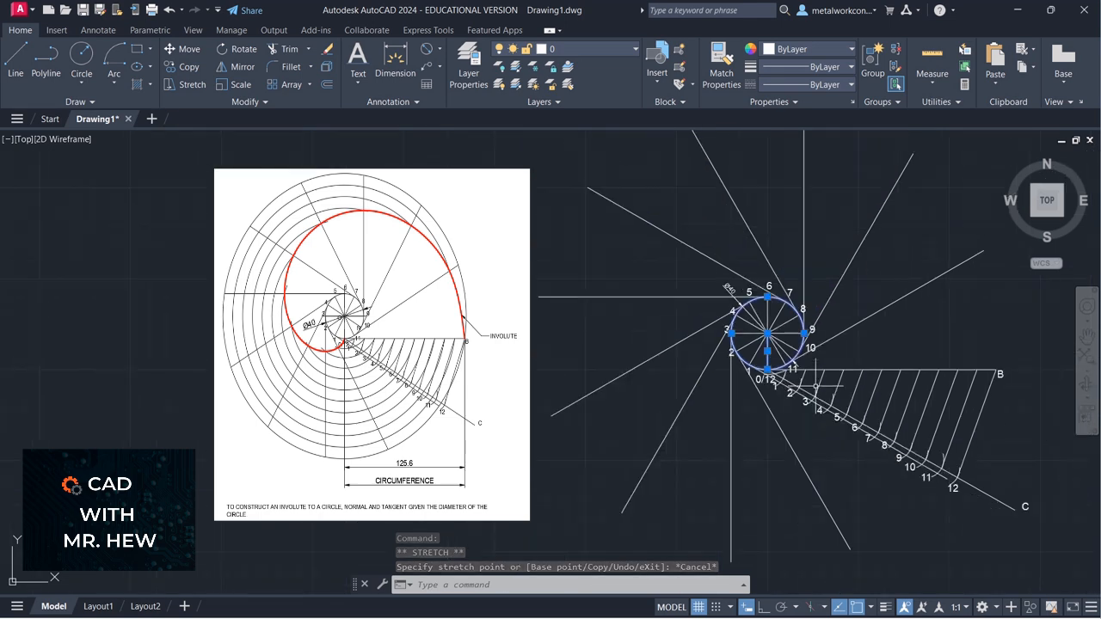
click(1086, 337)
drag(826, 336, 884, 370)
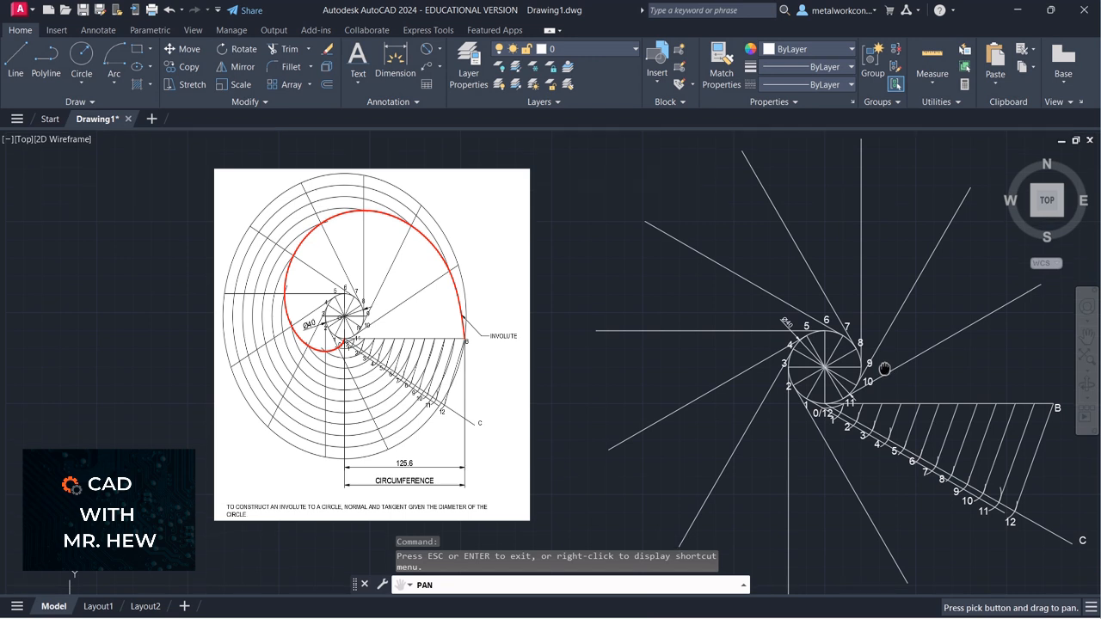
key(Escape)
click(883, 369)
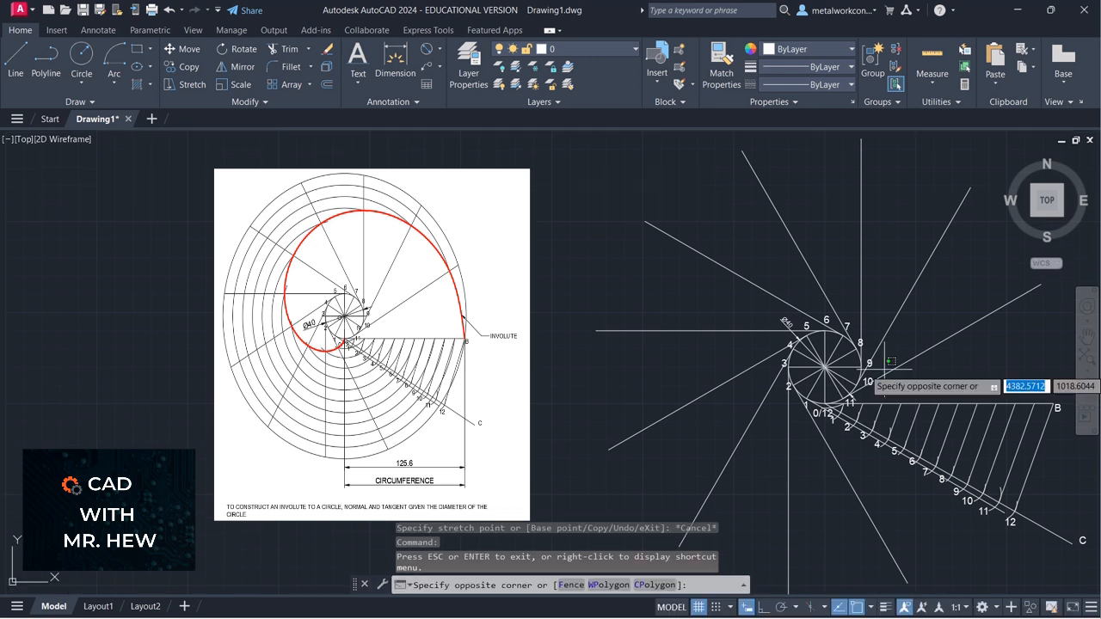
key(Escape)
click(1087, 337)
drag(996, 398, 995, 393)
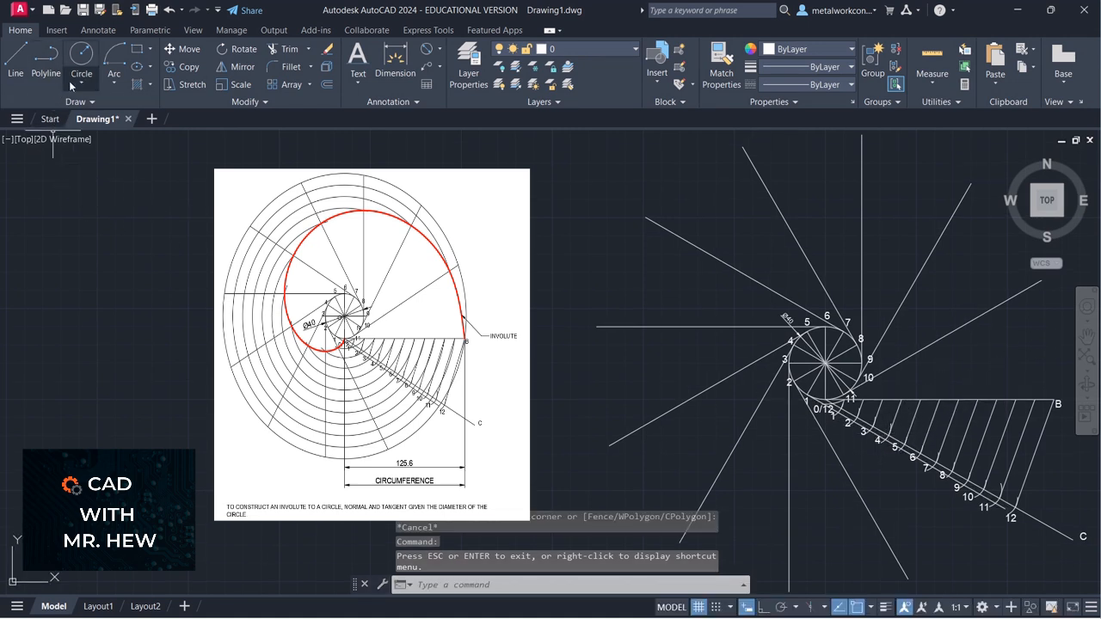
click(117, 84)
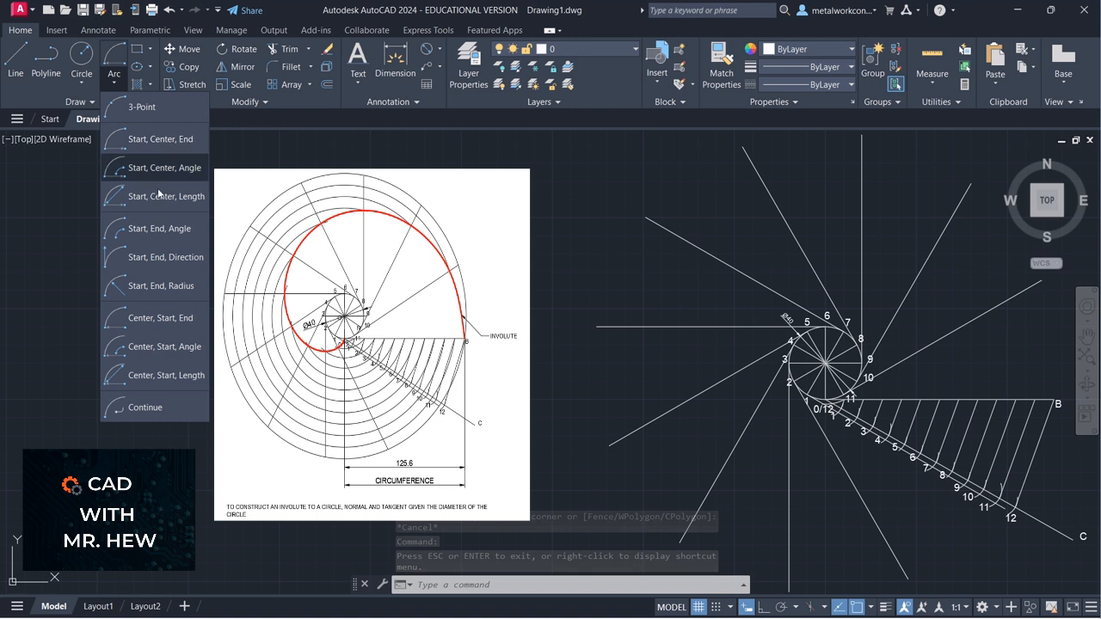
click(171, 318)
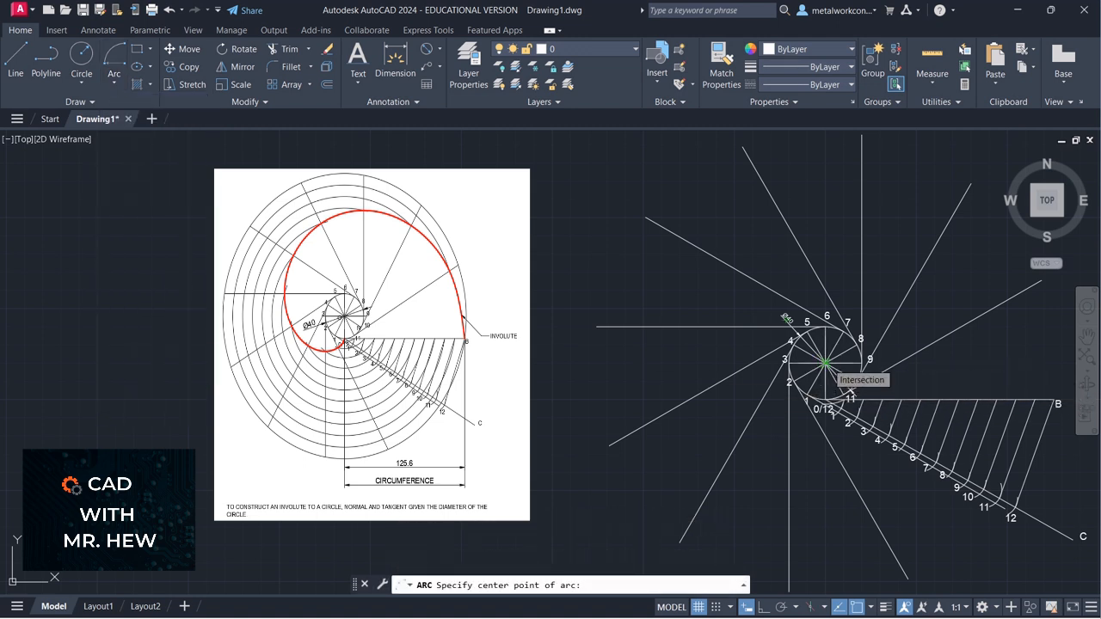
click(825, 364)
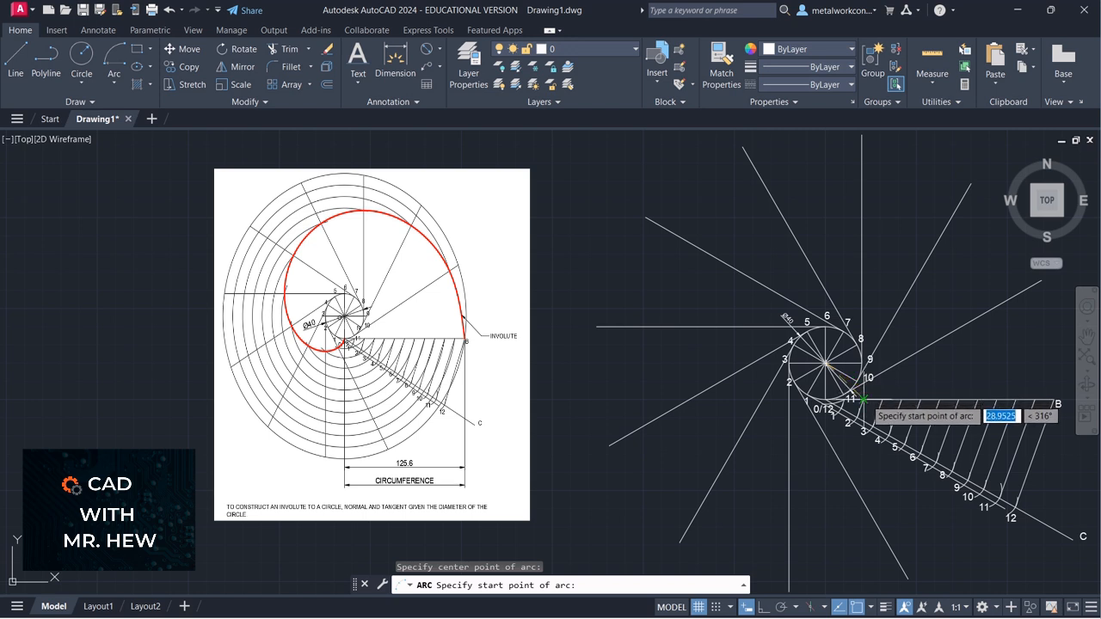
click(863, 399)
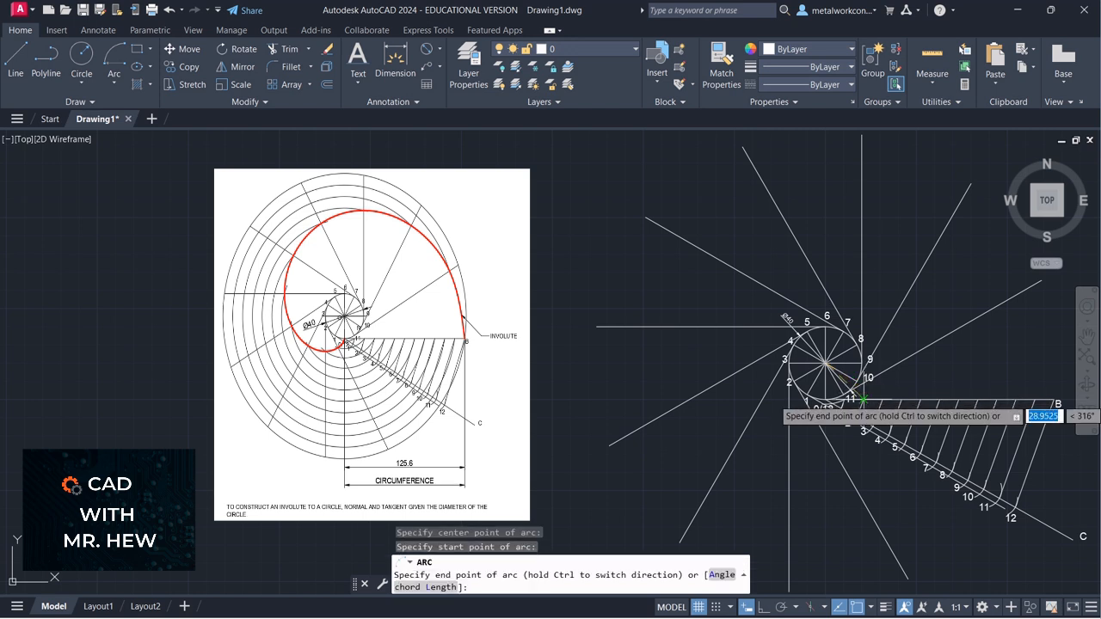
click(804, 425)
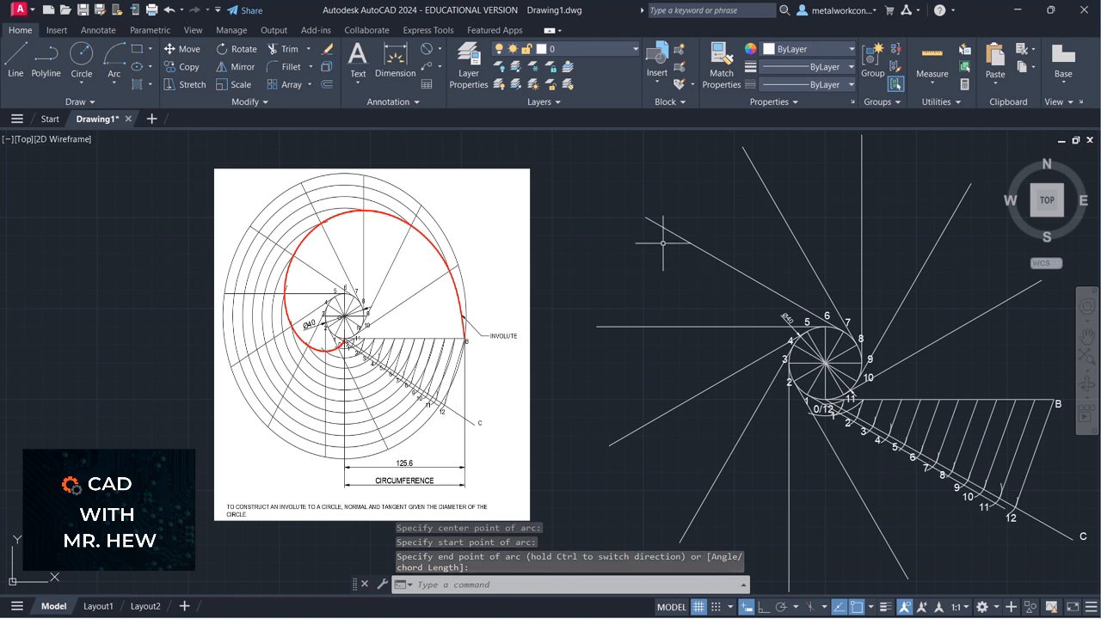
Draw a center-start-end arc about the circle's centre, from the third division on the 0/12–B line across the tangent line from point 3.
click(114, 84)
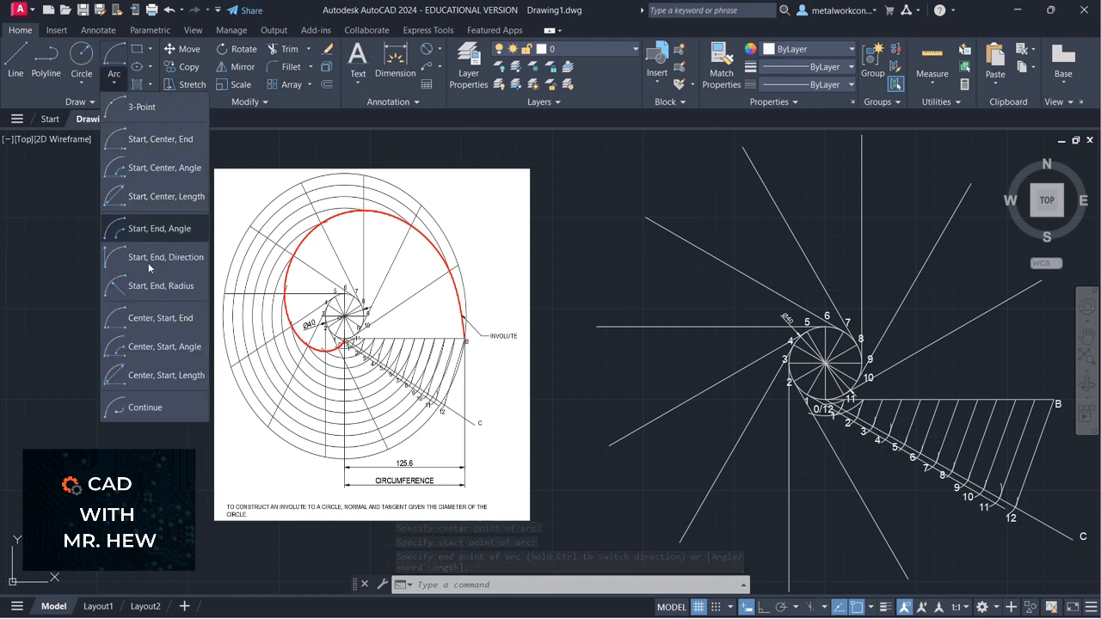
click(139, 322)
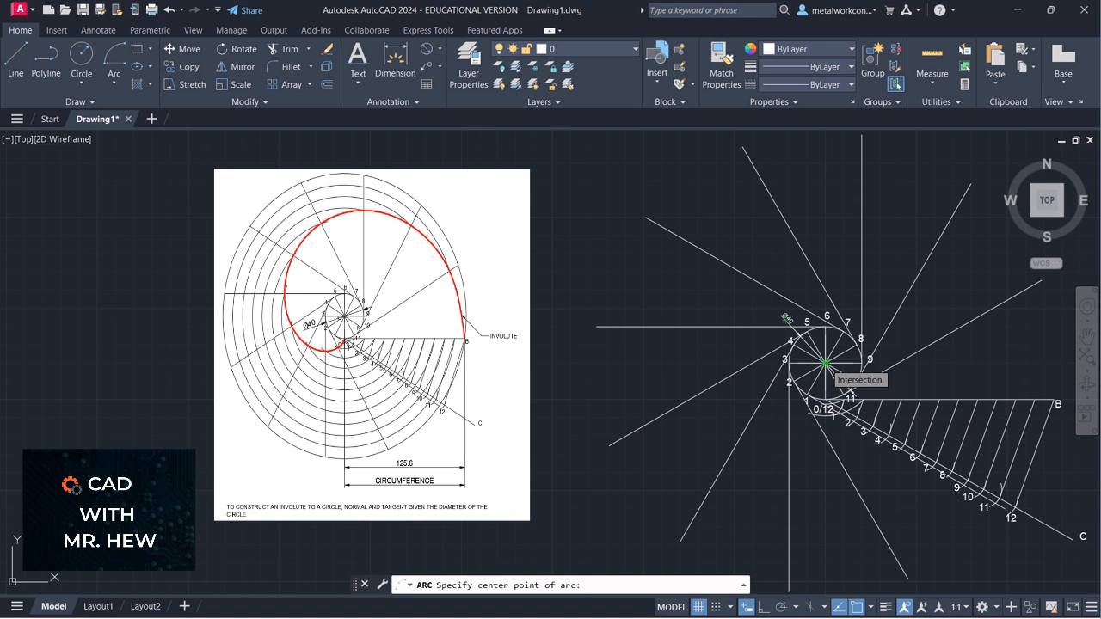
click(825, 362)
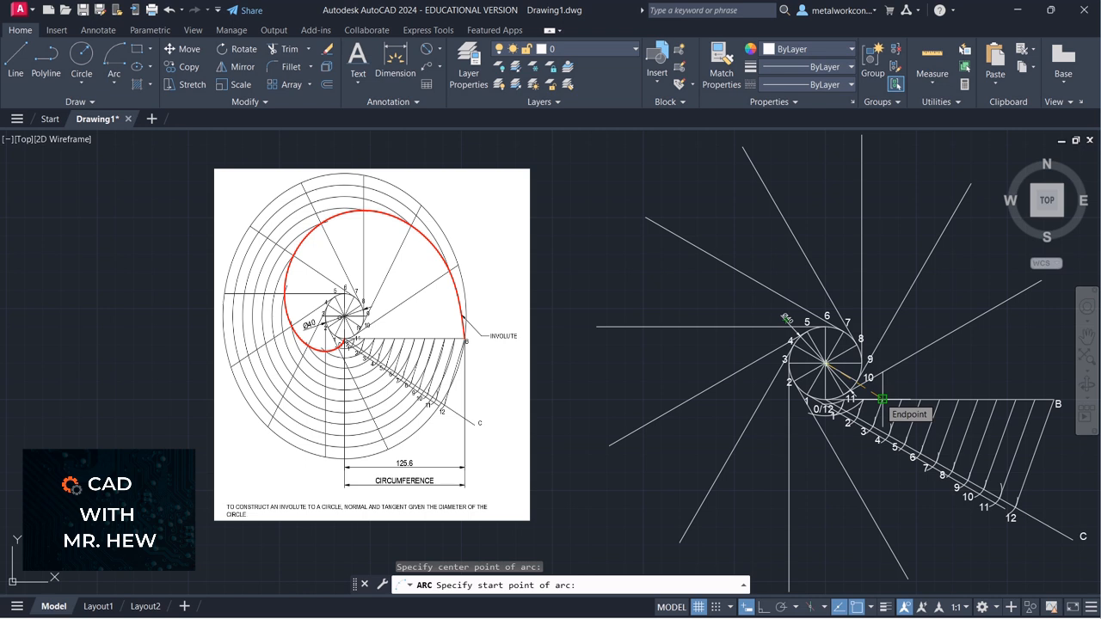
click(882, 399)
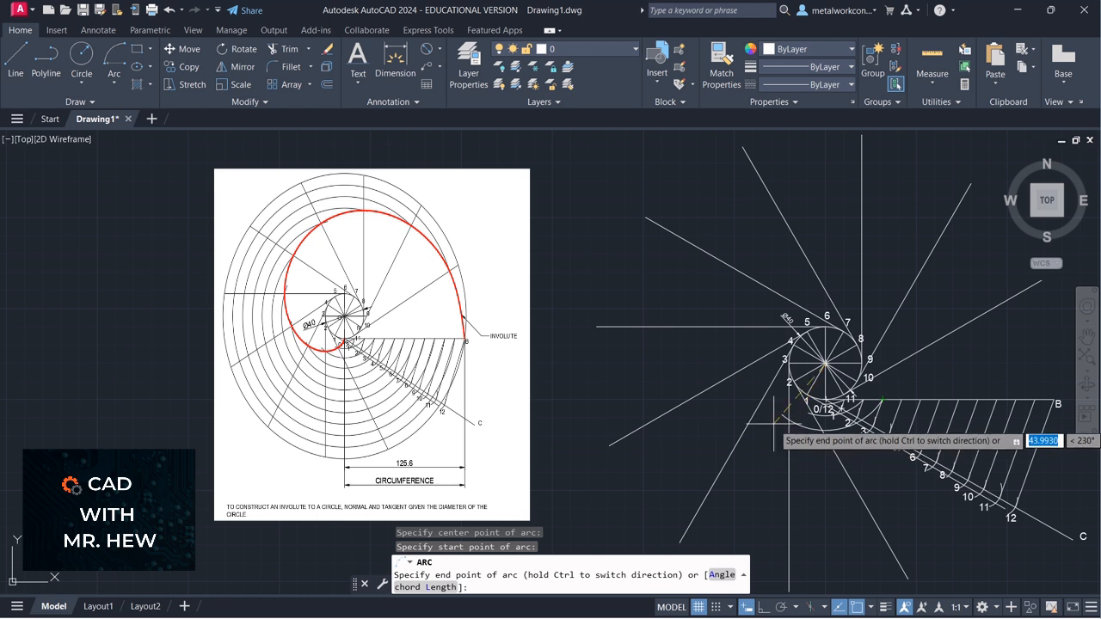
click(779, 419)
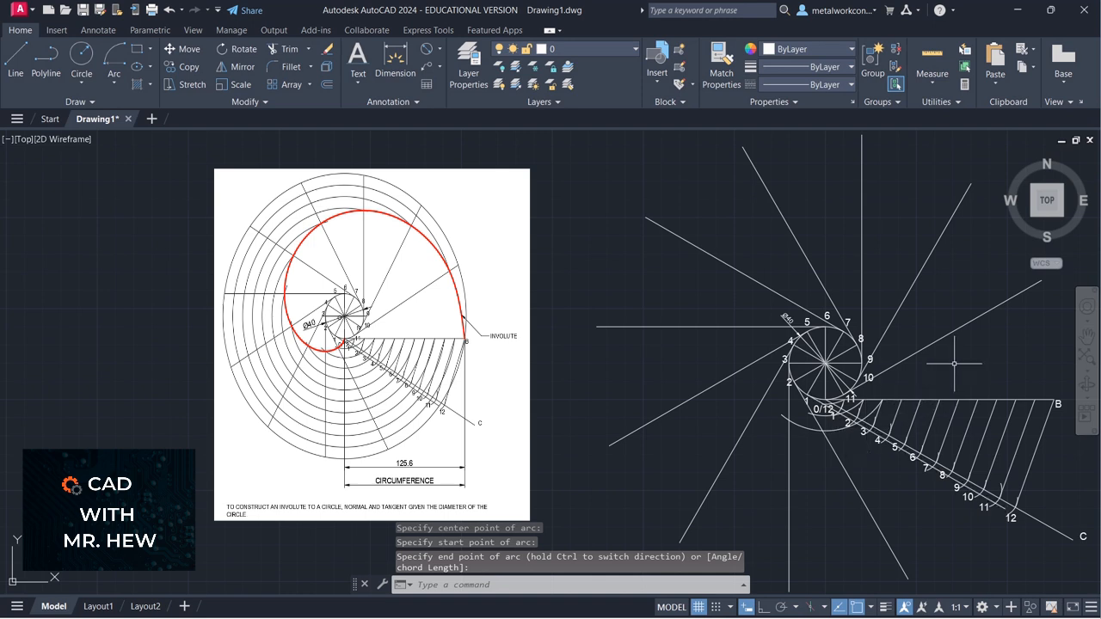
Draw a center-start-end arc about the circle's centre, from the fourth division on the 0/12–B line across the tangent line from point 4.
click(115, 84)
click(121, 317)
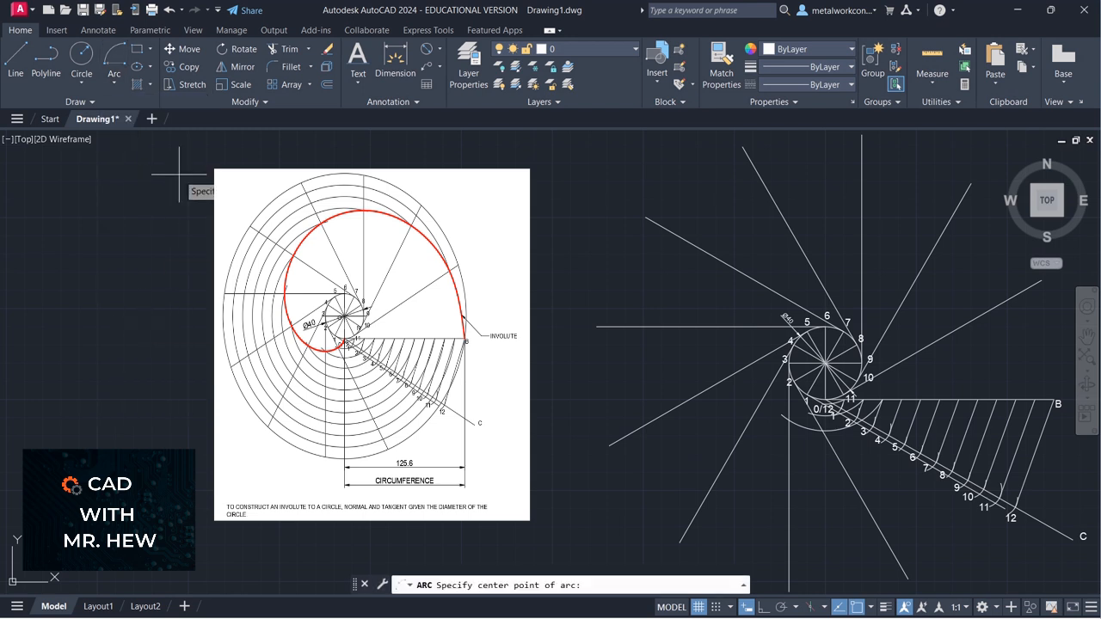
click(824, 364)
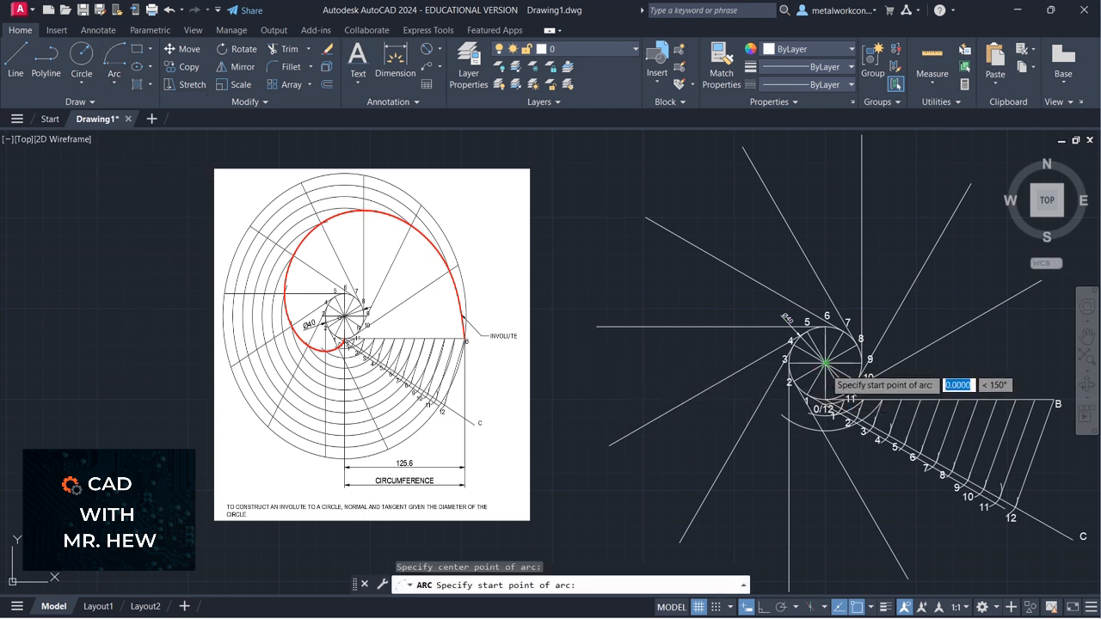
click(902, 399)
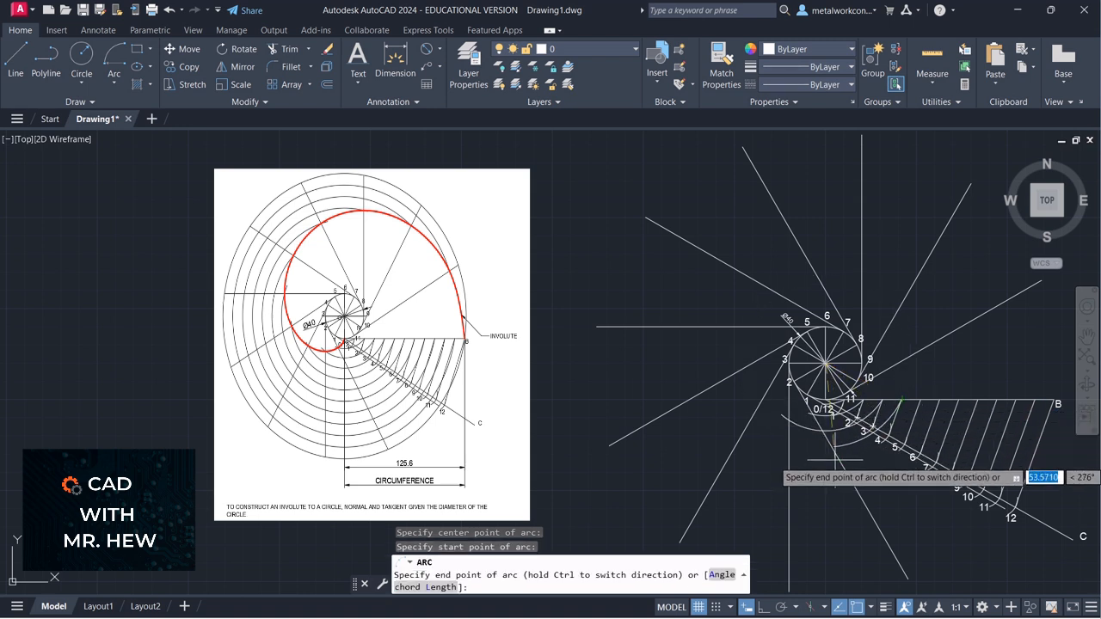
click(730, 421)
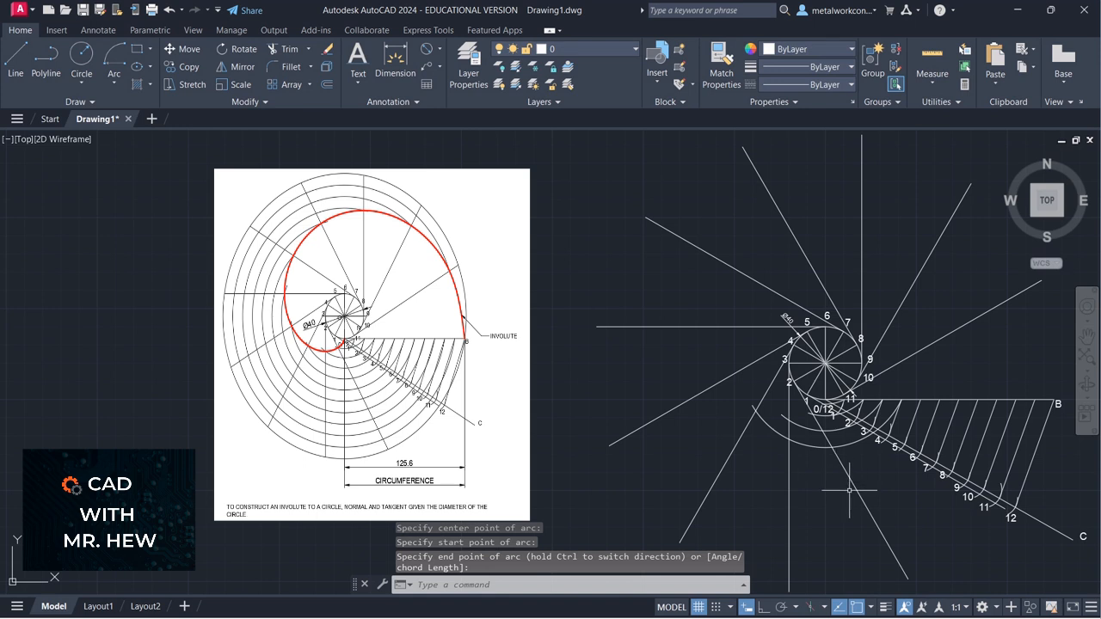
Draw a center-start-end arc about the circle's centre, from the fifth division on the 0/12–B line across the tangent line from point 5.
click(115, 80)
click(154, 322)
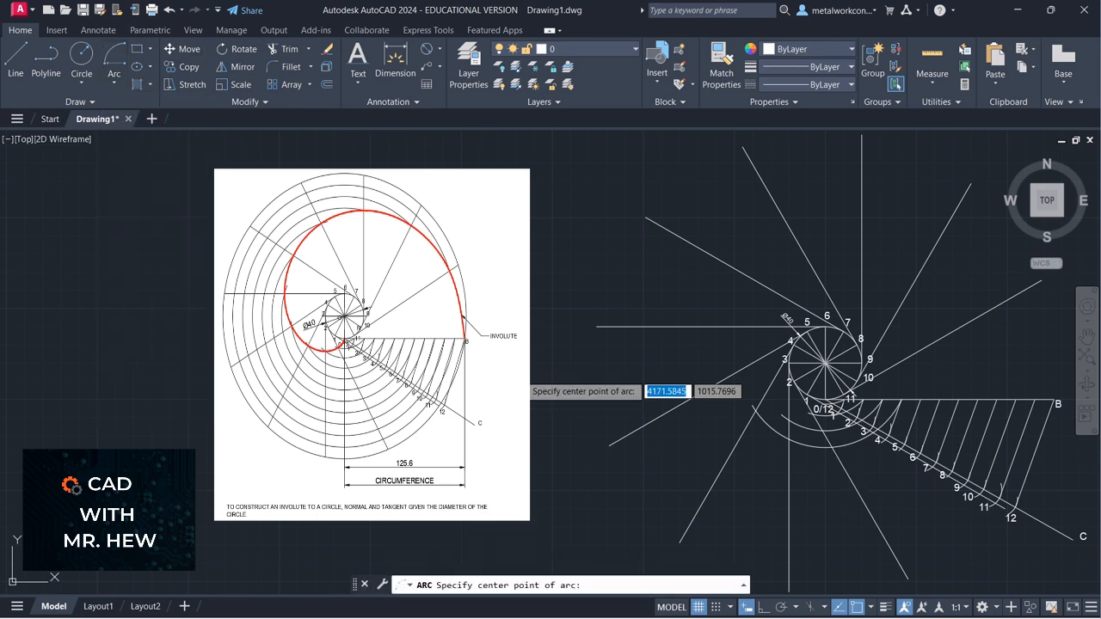
click(826, 364)
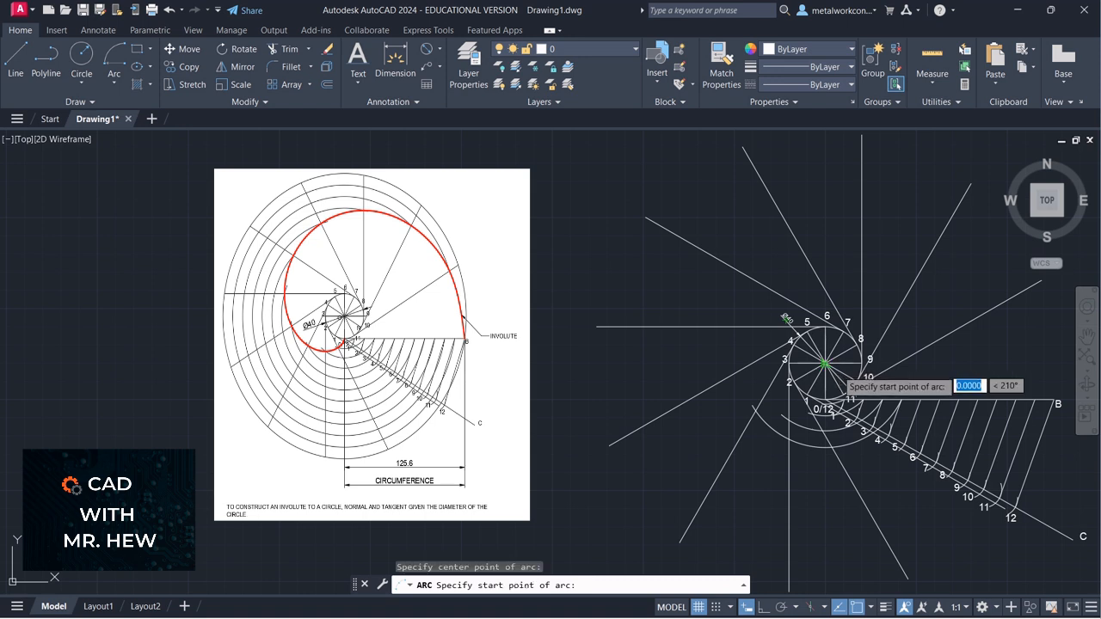
click(921, 399)
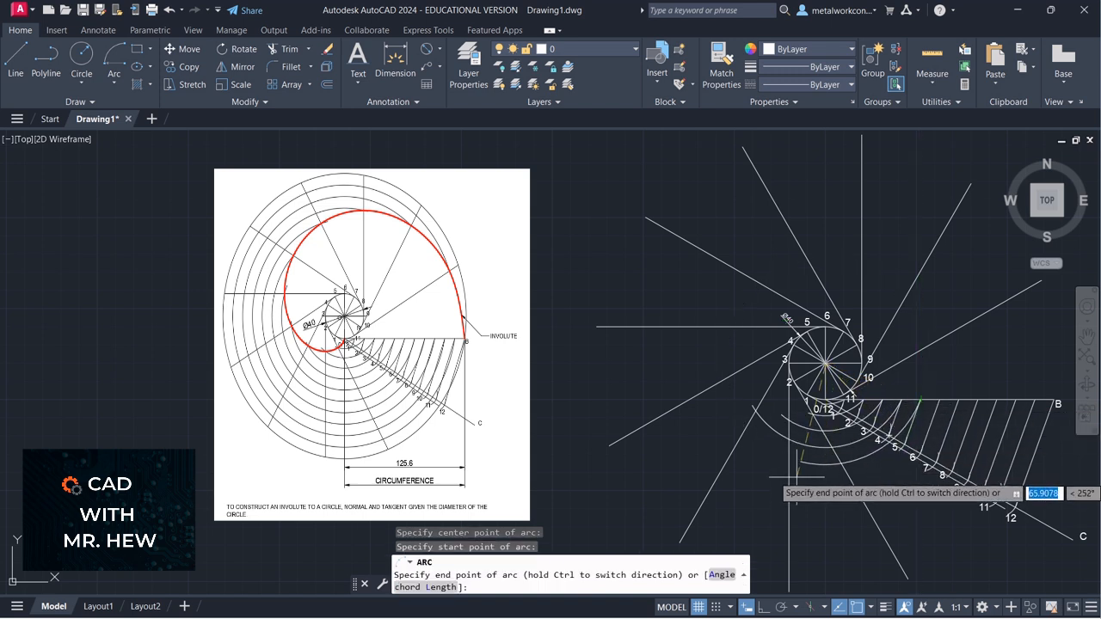
click(713, 377)
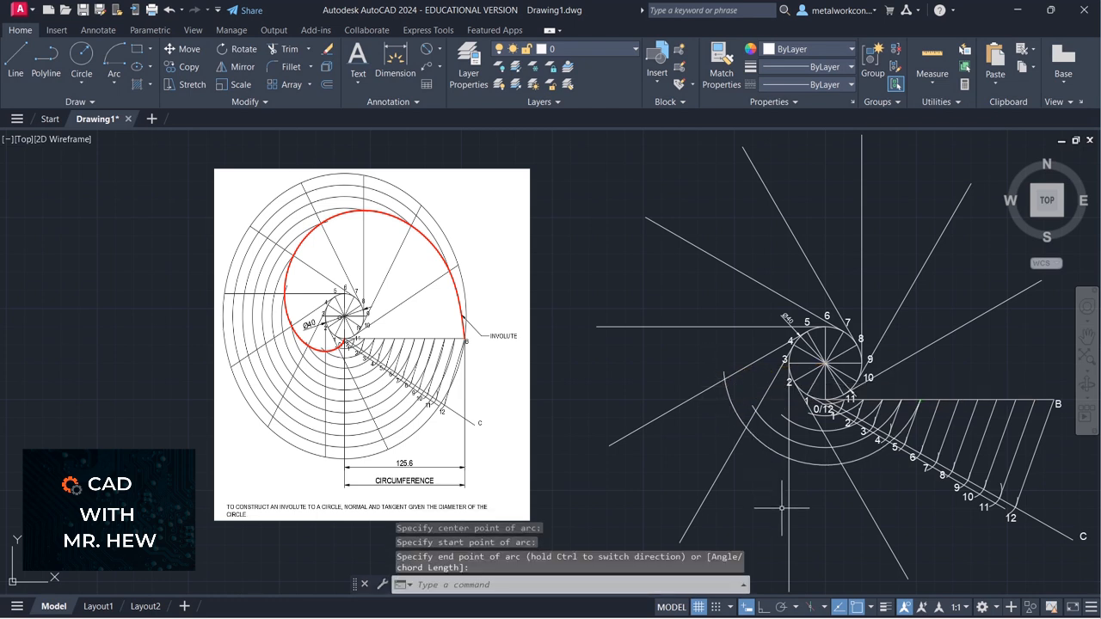
Draw a center-start-end arc about the circle's centre, from the sixth division on the 0/12–B line across the tangent line from point 6.
click(113, 85)
click(183, 322)
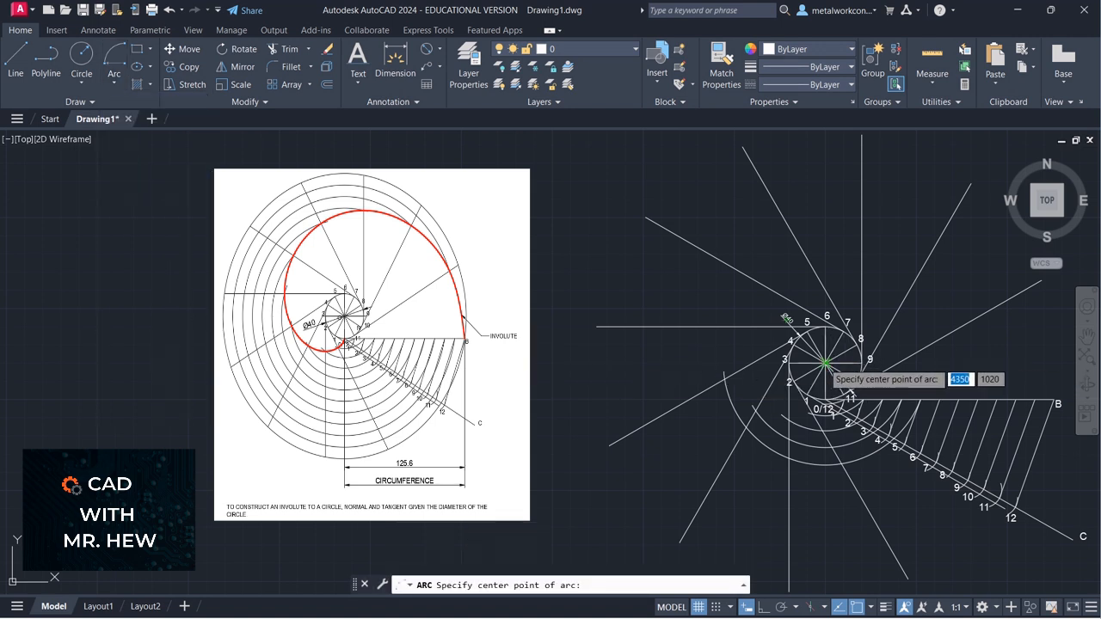
click(824, 363)
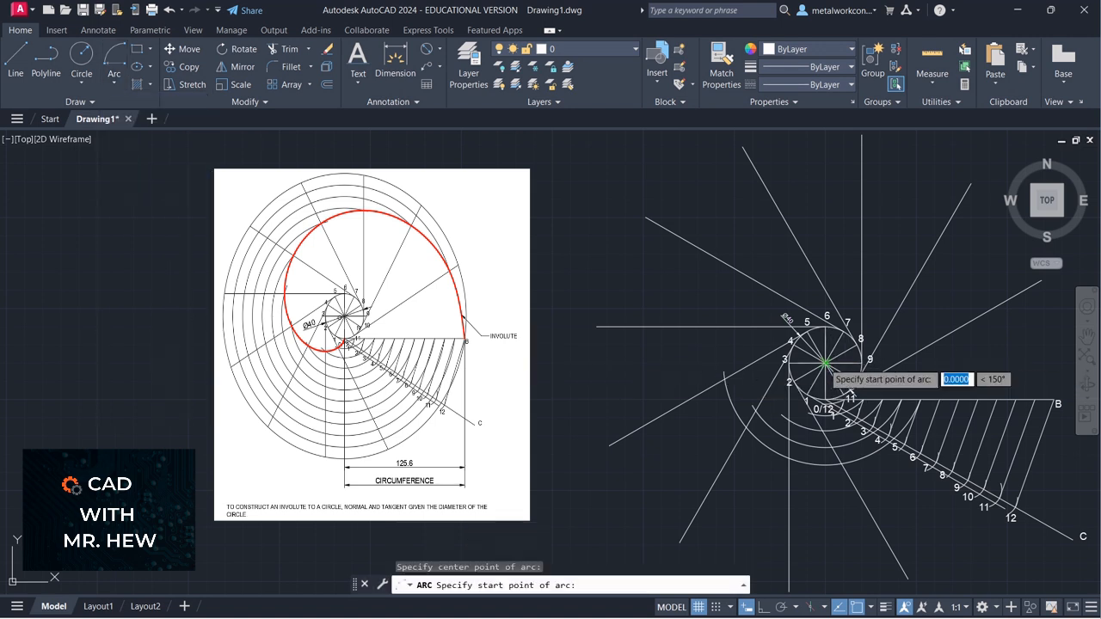
click(939, 399)
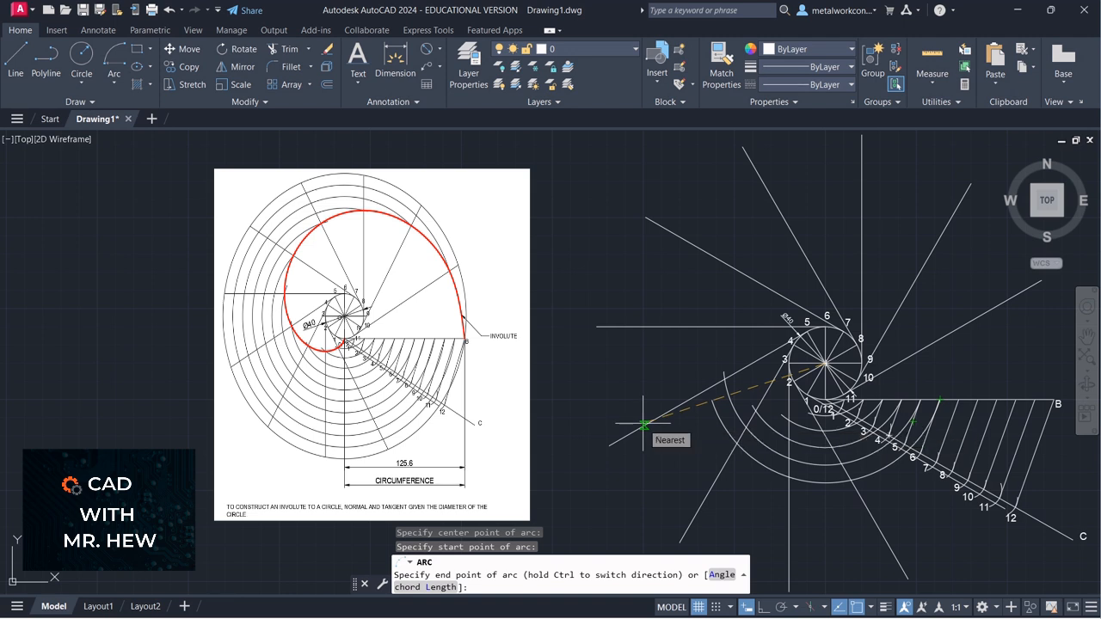
click(647, 315)
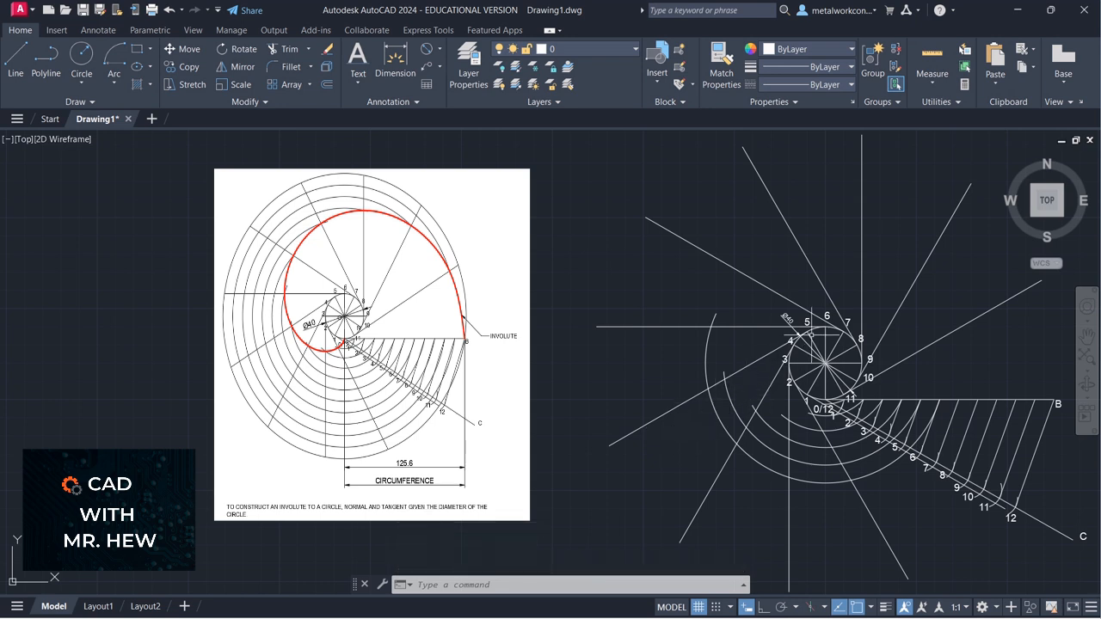
Draw a center-start-end arc about the circle's centre, from the seventh division on the 0/12–B line across the tangent line from point 7.
click(113, 85)
click(151, 313)
click(826, 364)
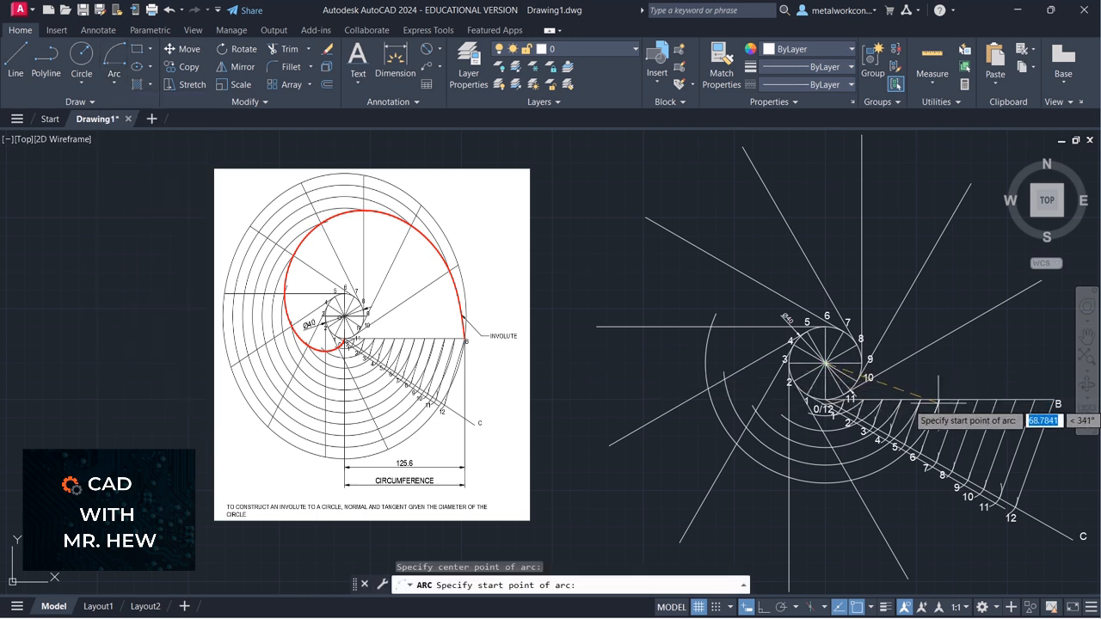
click(959, 399)
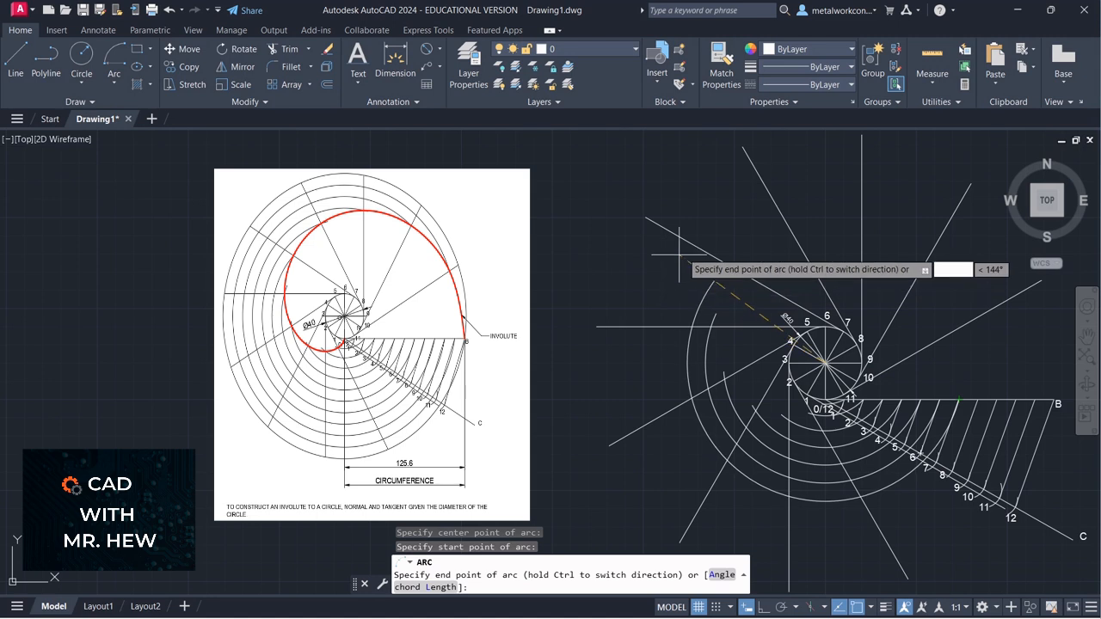
click(708, 240)
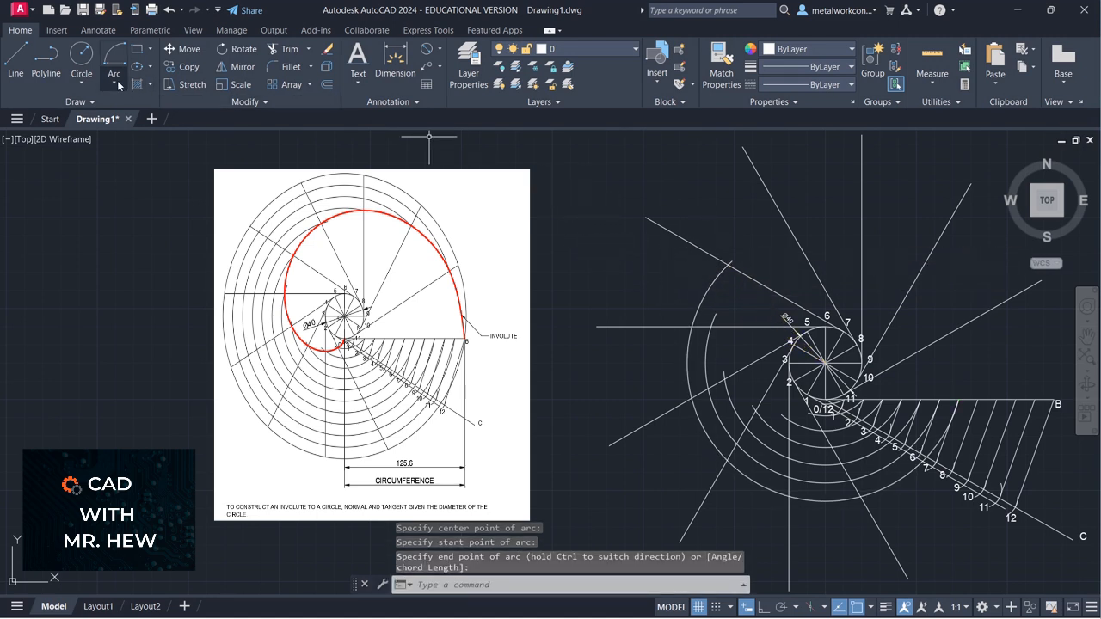
Draw a center-start-end arc about the circle's centre, from the eighth division on the 0/12–B line across the tangent line from point 8.
click(117, 85)
click(129, 317)
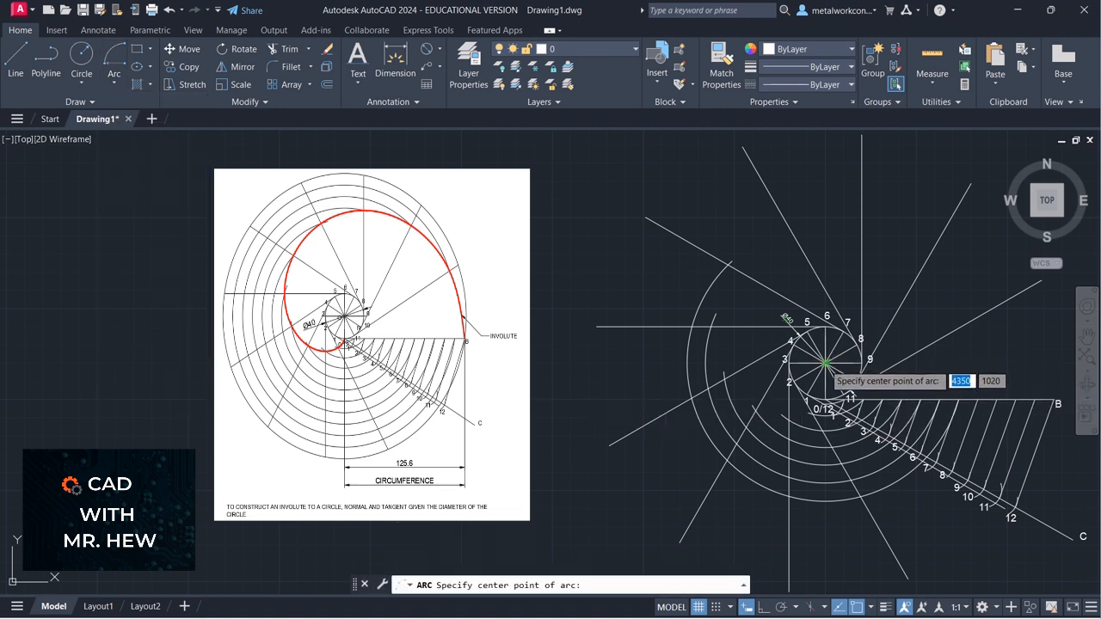
click(826, 364)
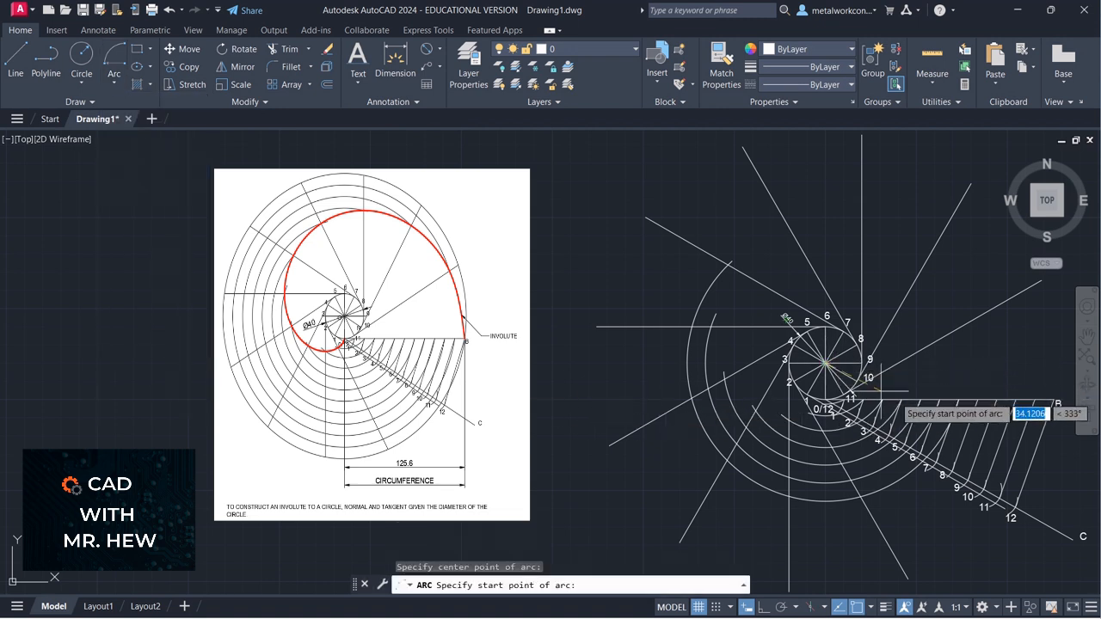
click(978, 399)
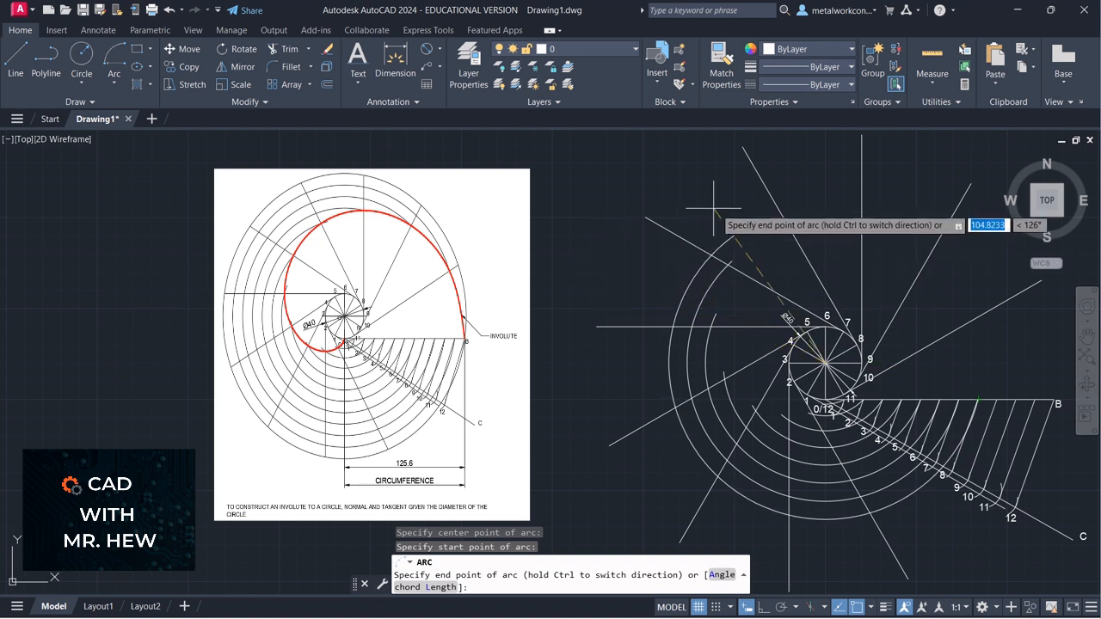
click(790, 207)
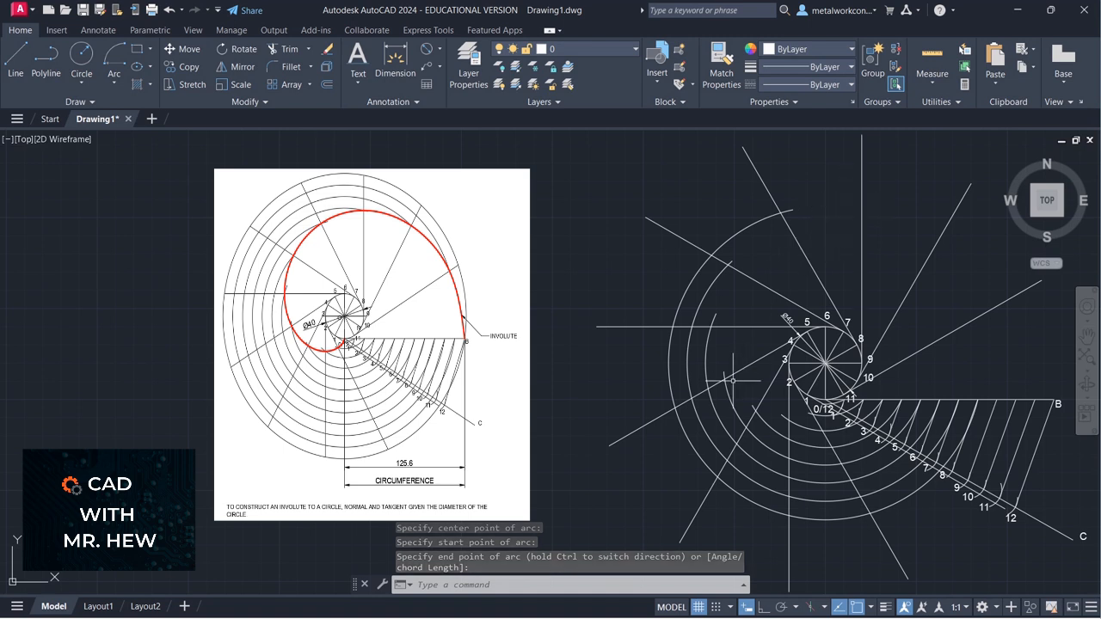
Draw a center-start-end arc about the circle's centre, from the ninth division on the 0/12–B line across the tangent line from point 9.
click(117, 84)
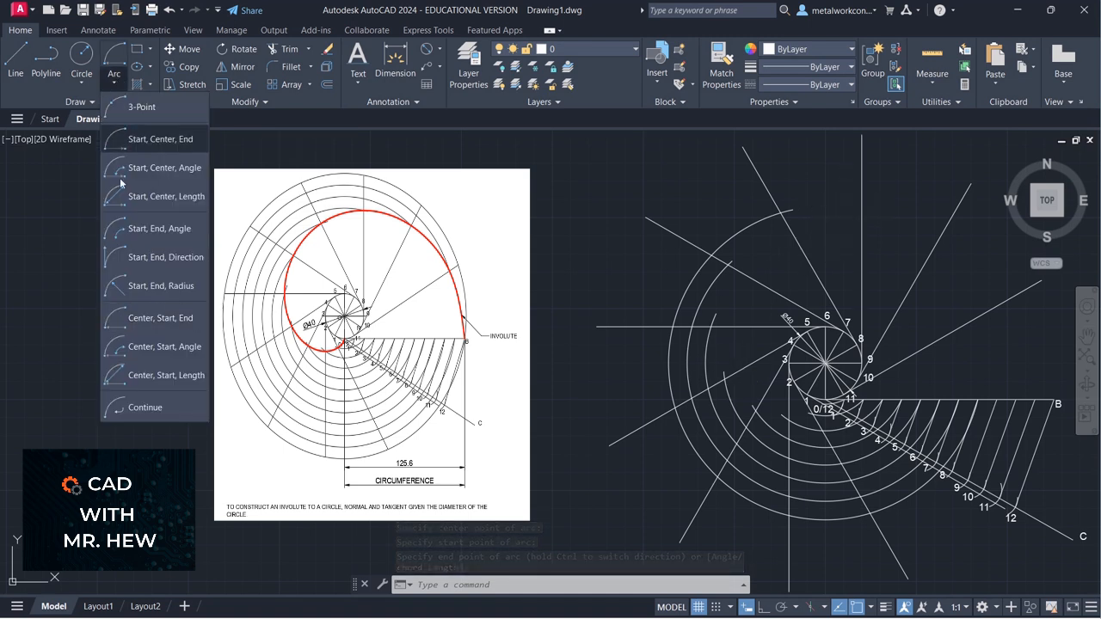
click(145, 318)
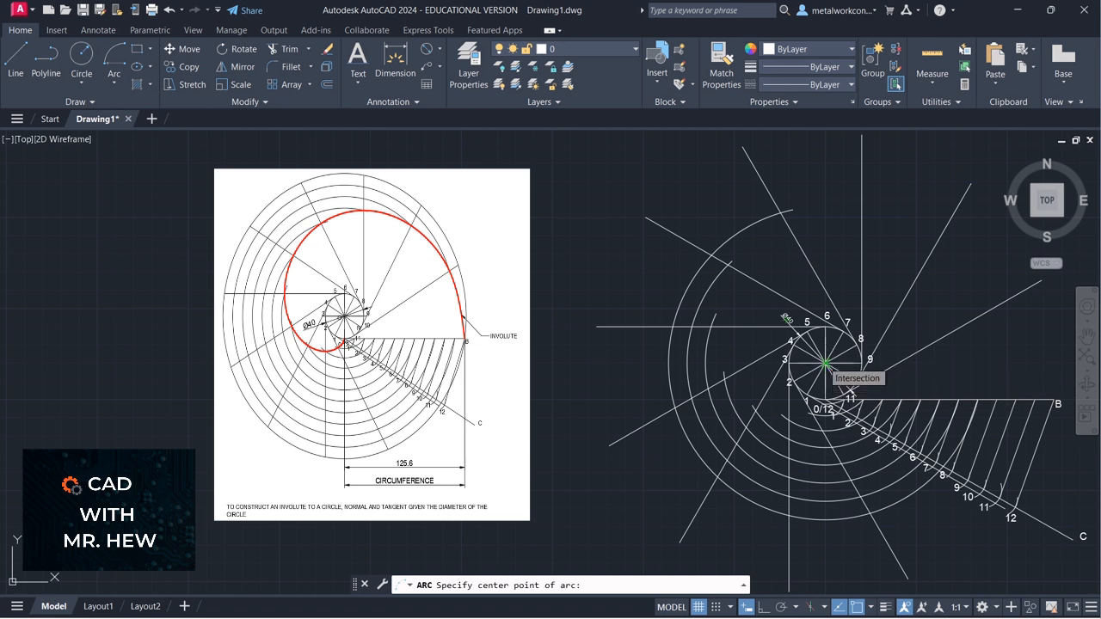
click(825, 364)
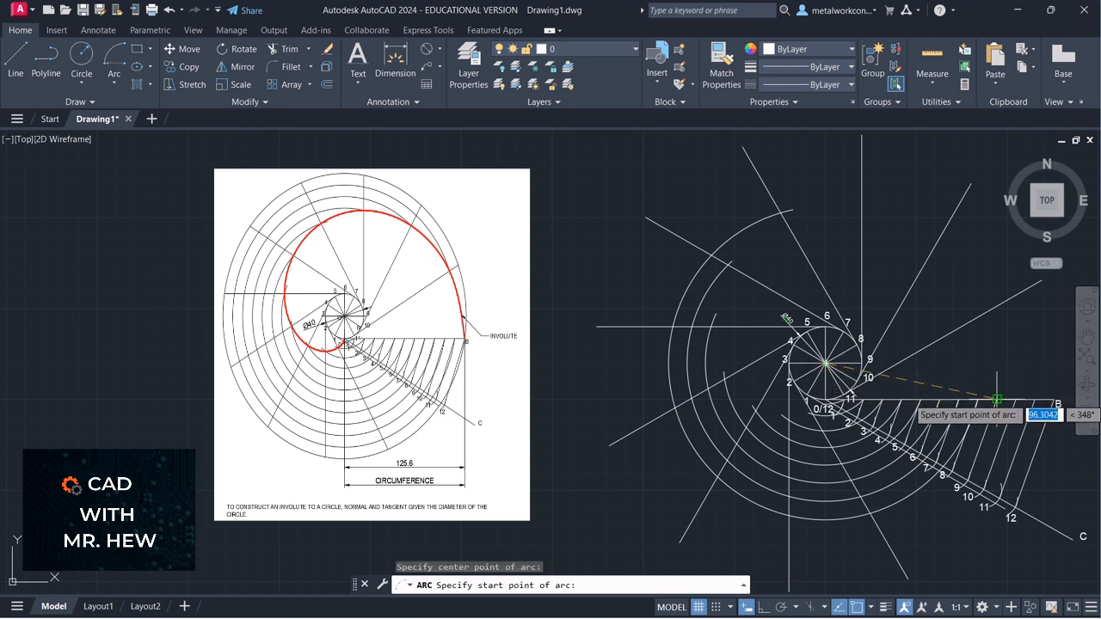
click(997, 399)
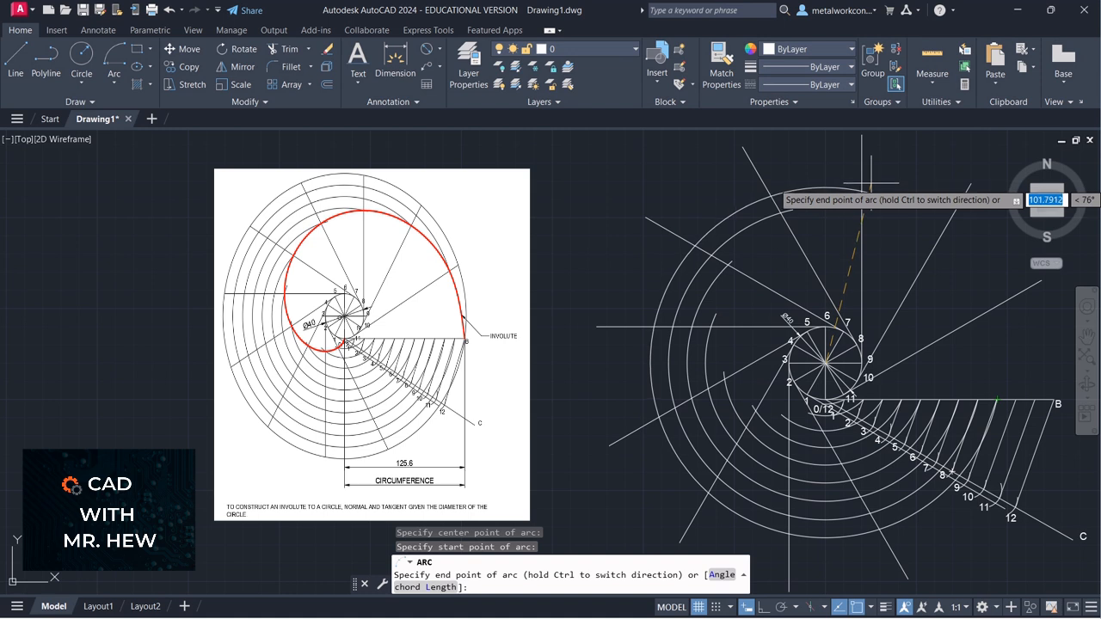
key(Escape)
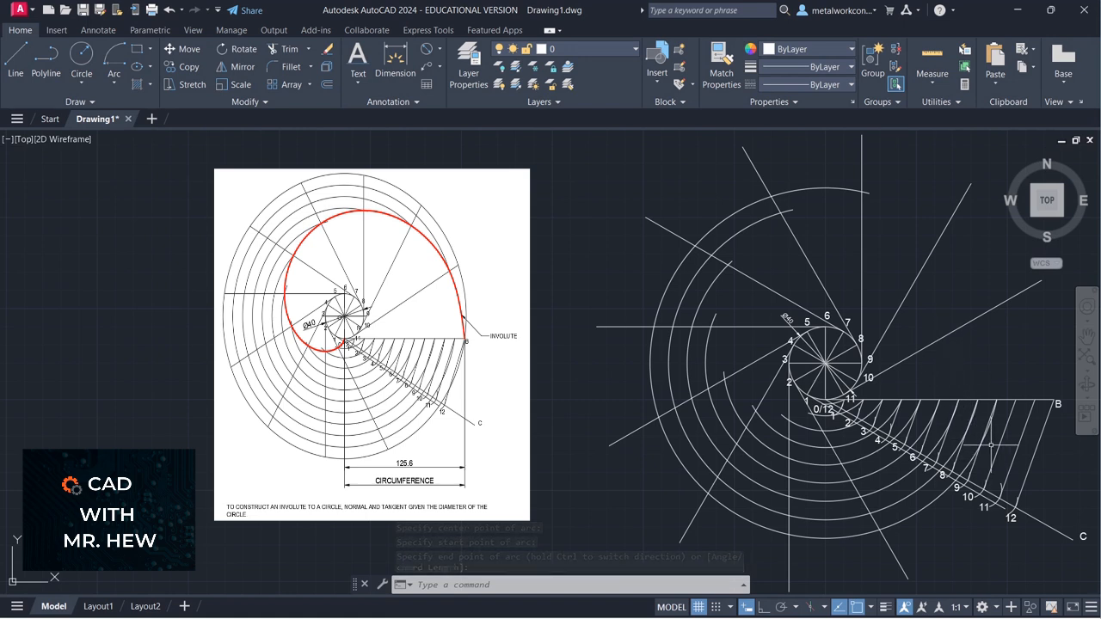
Draw a center-start-end arc about the circle's centre, from the tenth division on the 0/12–B line to the tangent line from point 10.
click(110, 84)
click(165, 317)
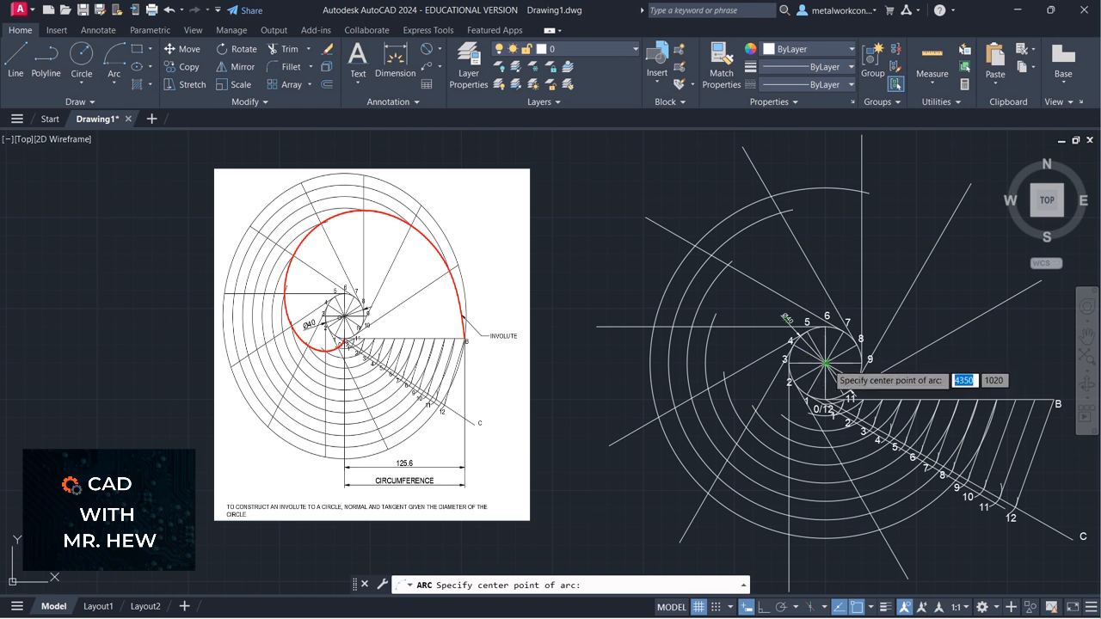
click(826, 363)
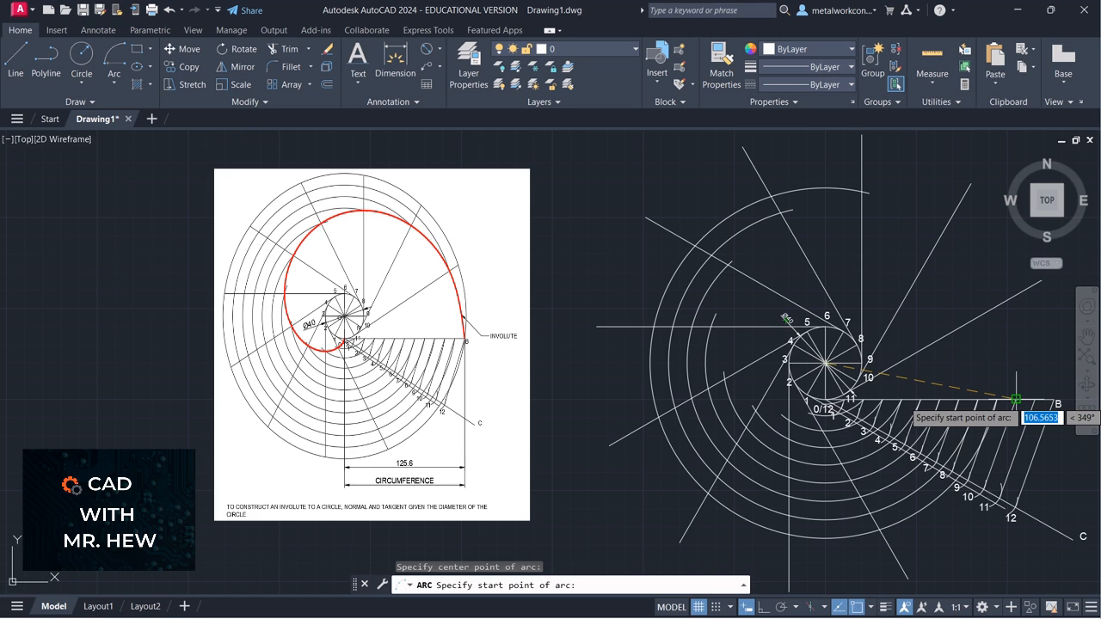
click(1016, 399)
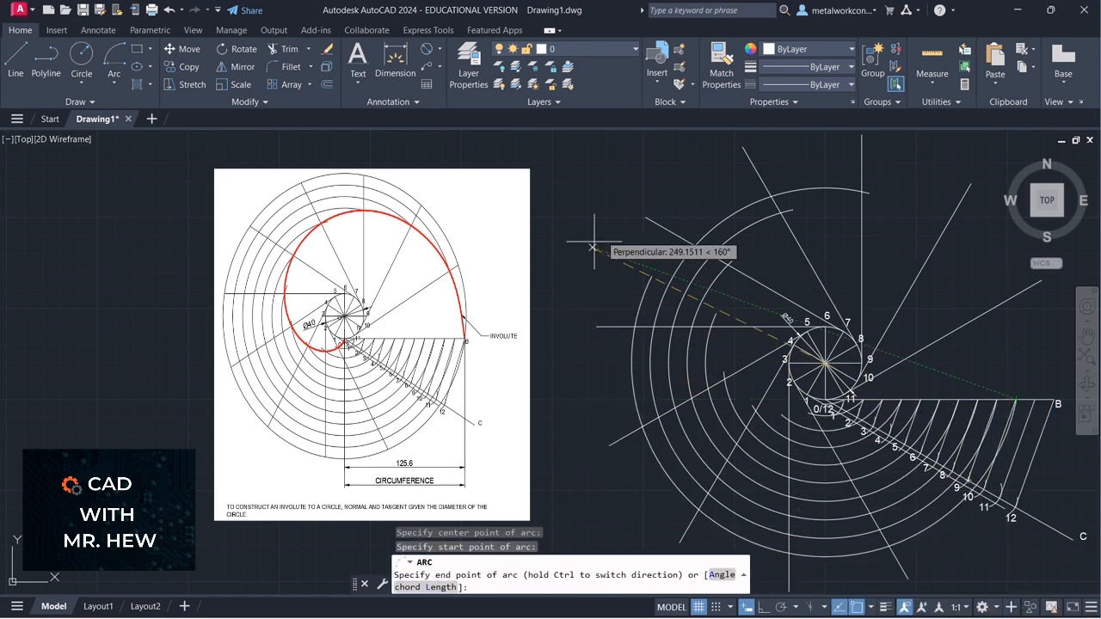
click(952, 214)
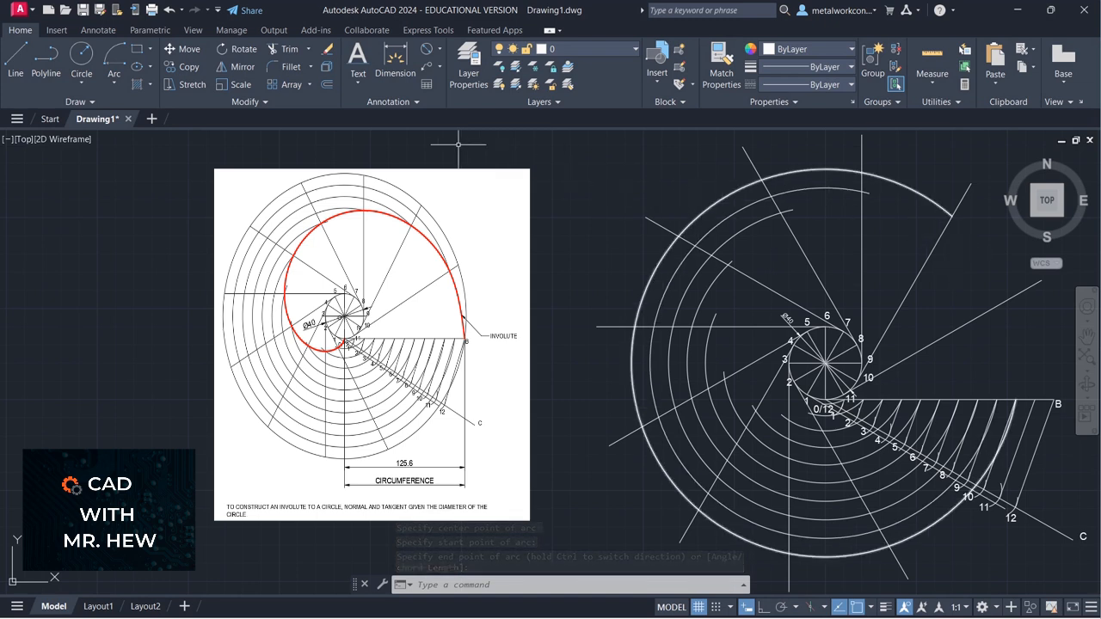
Draw a center-start-end arc about the circle's centre, from the eleventh division on the 0/12–B line to the tangent line from point 11.
click(109, 84)
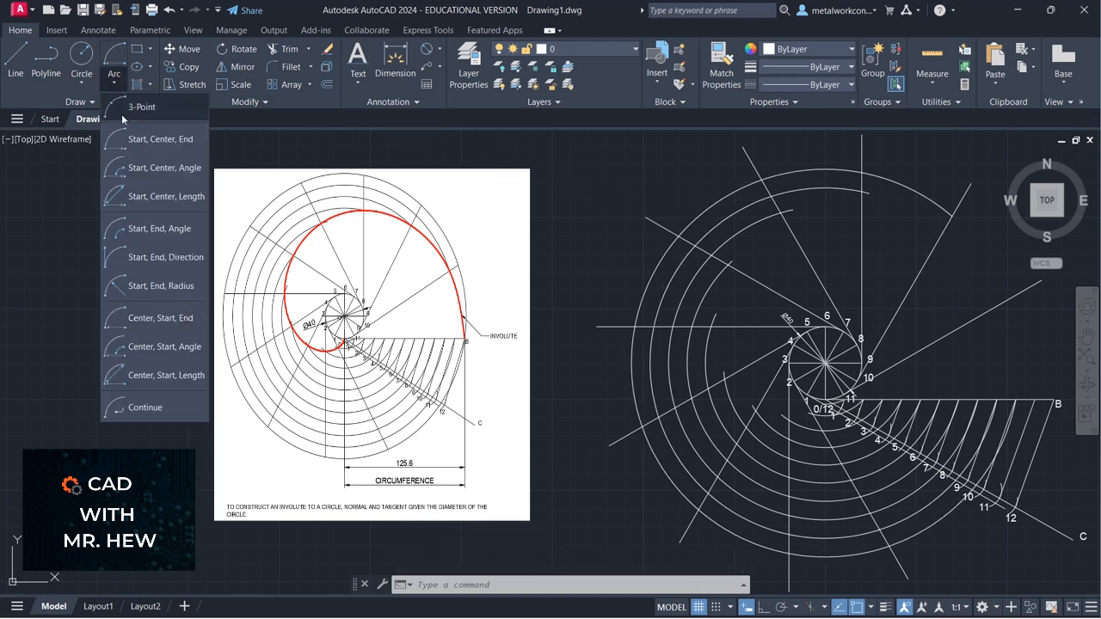
click(143, 319)
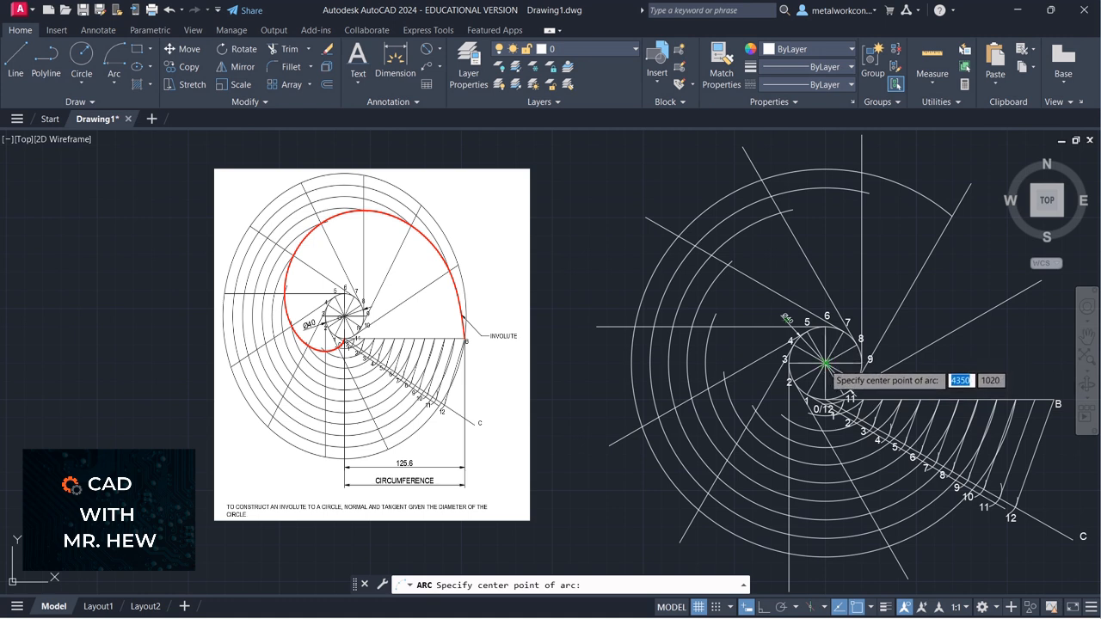
click(825, 363)
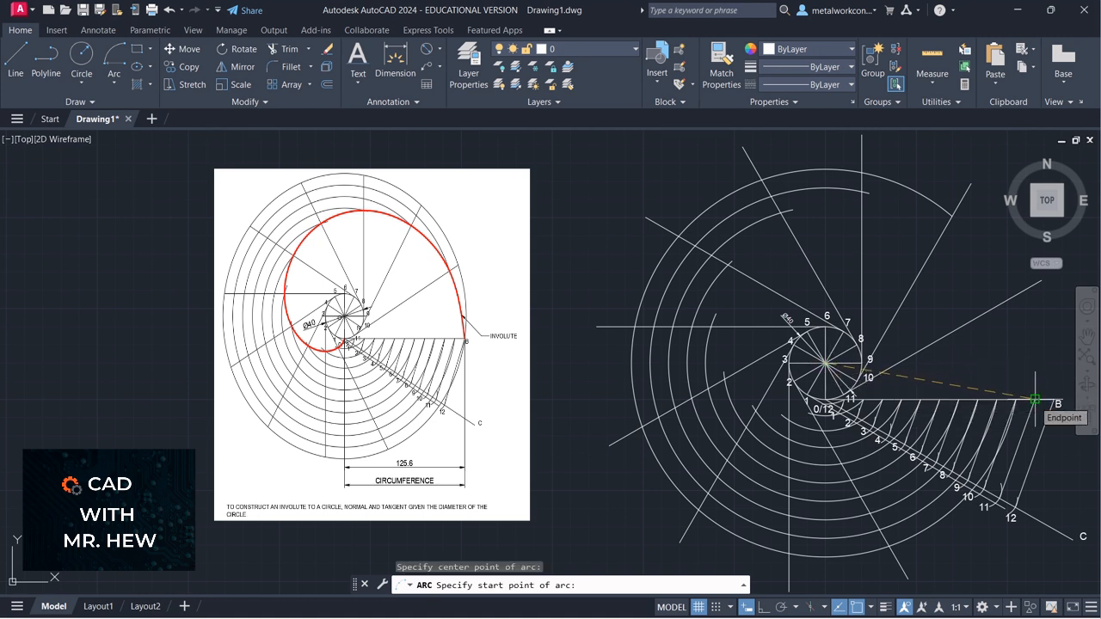
click(1035, 399)
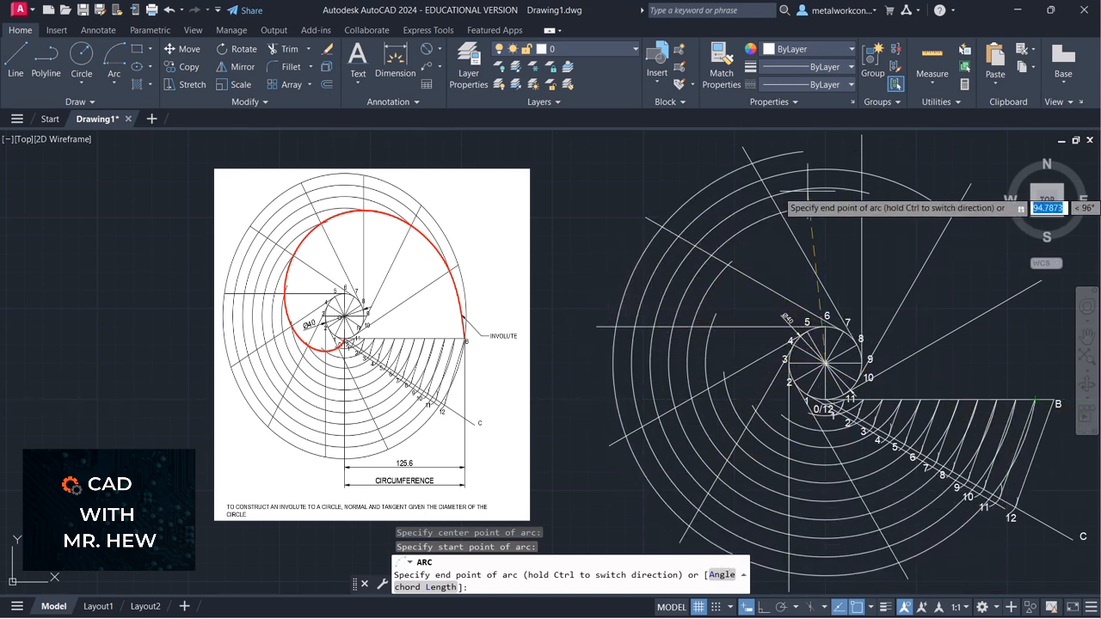
click(1016, 295)
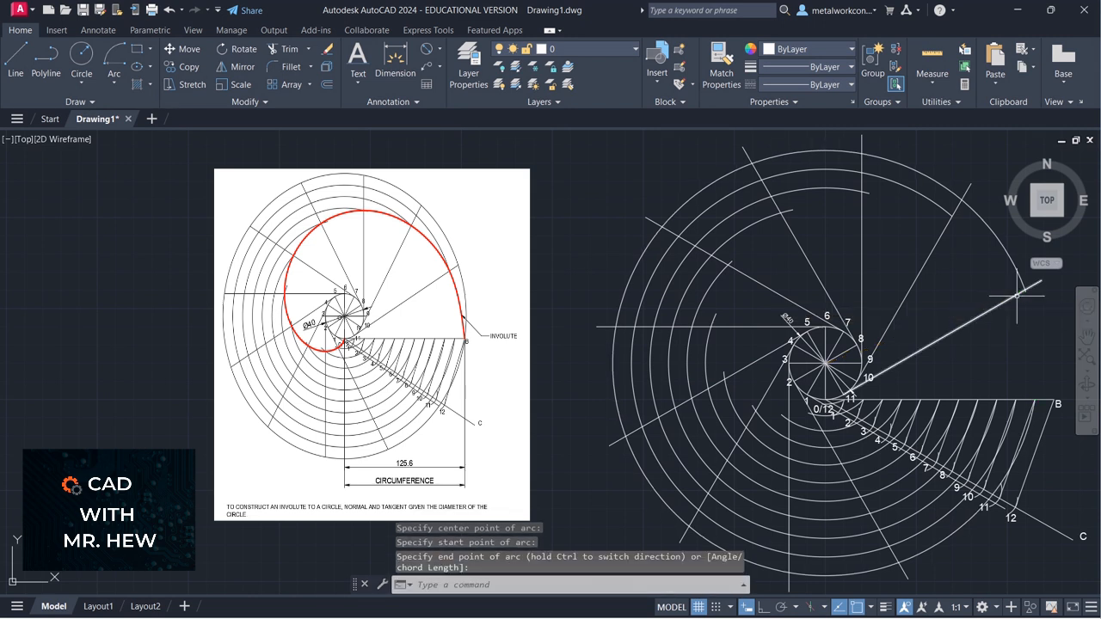
Start a center-start-end arc for the twelfth division at point B of the 0/12–B line.
key(Return)
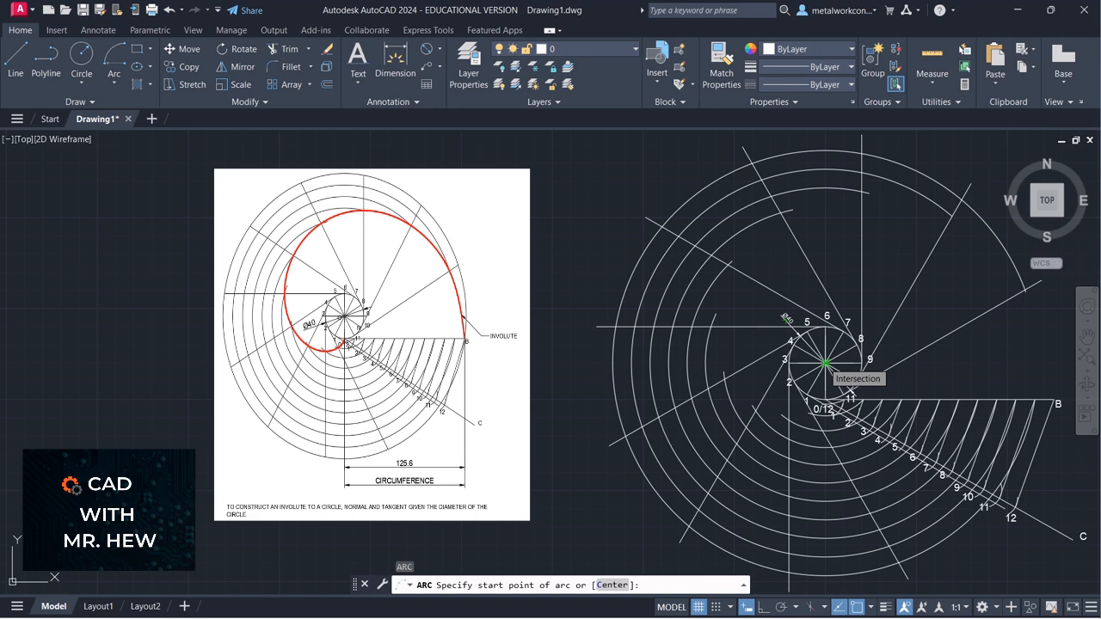
key(Escape)
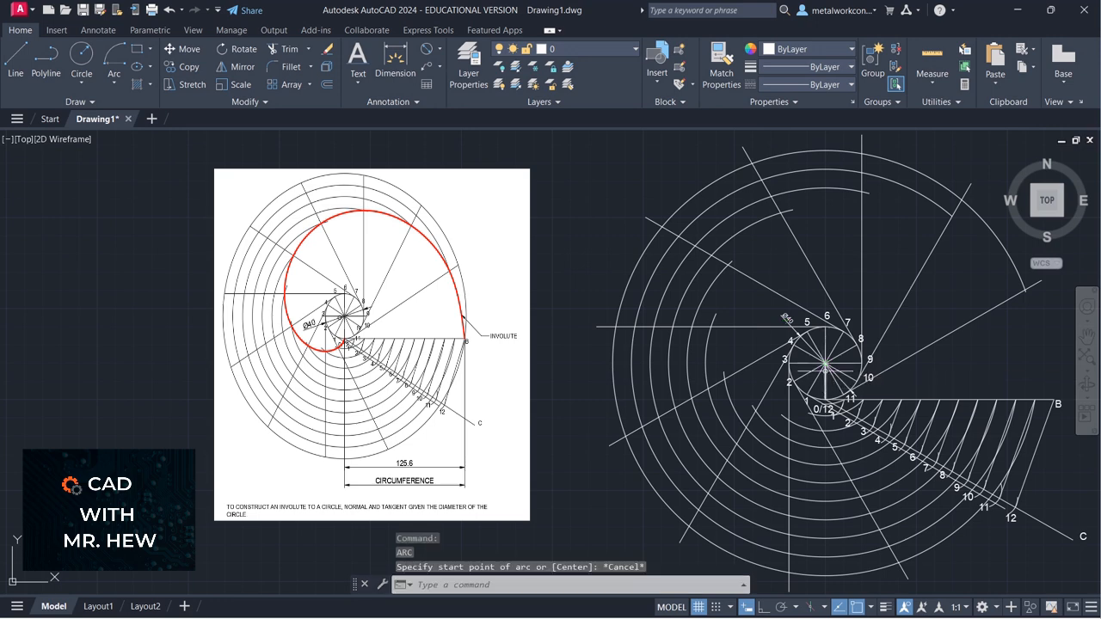
click(116, 84)
click(166, 318)
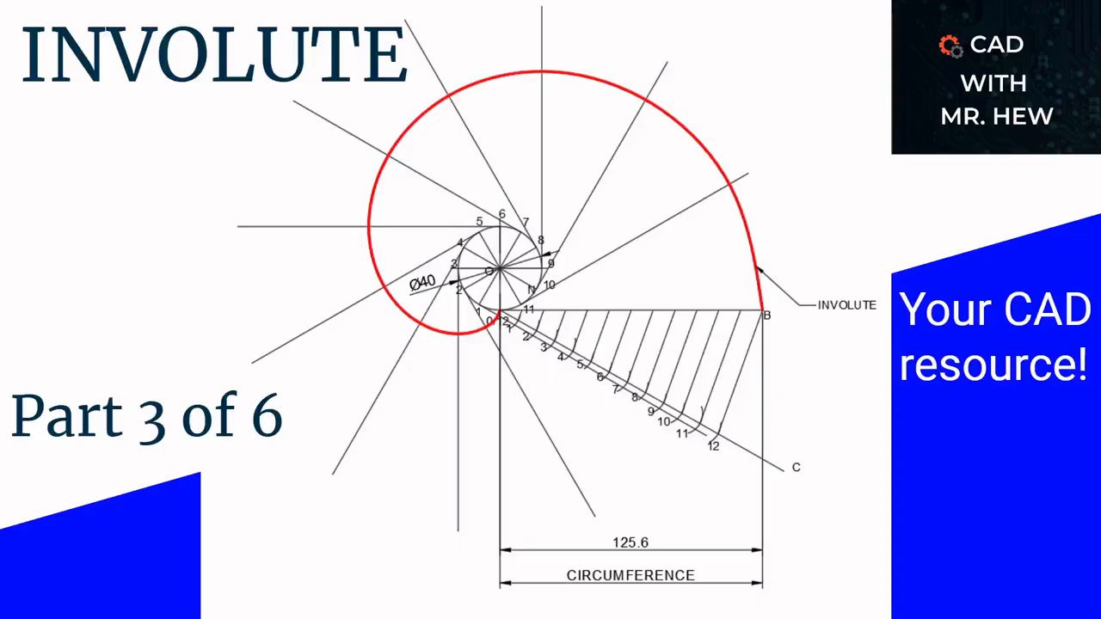